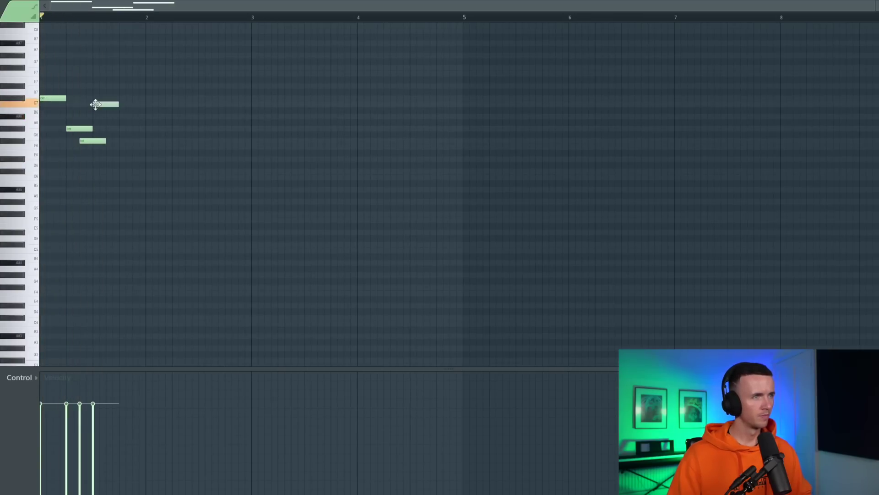
Add D7, C7 and C#7 melody notes, lower the last C#7 to A6, and extend into bar 2
{"action": "left_click", "coordinate": [120, 93]}
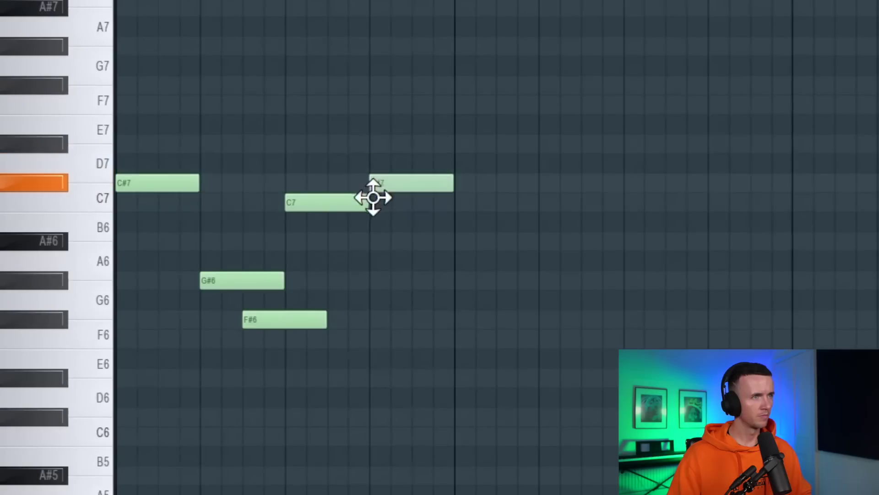
{"action": "key", "text": "space"}
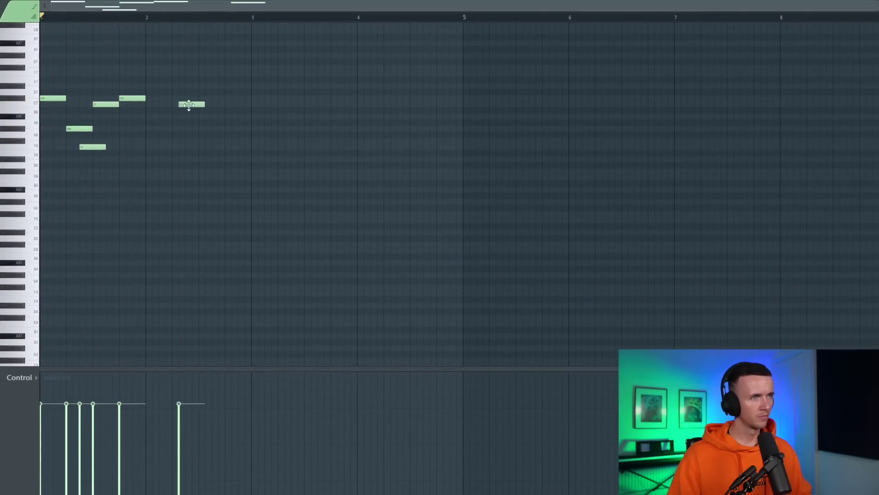
{"action": "left_click_drag", "start_coordinate": [200, 98], "coordinate": [200, 124]}
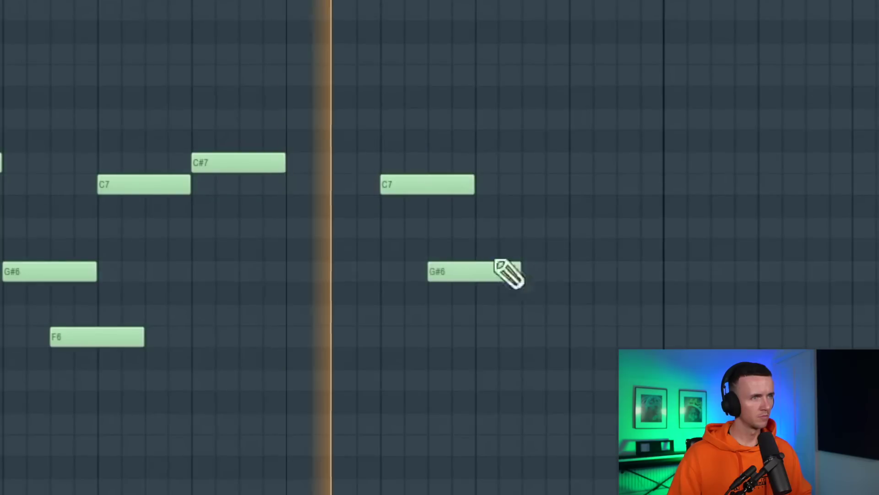
{"action": "left_click", "coordinate": [496, 185]}
{"action": "left_click", "coordinate": [612, 162]}
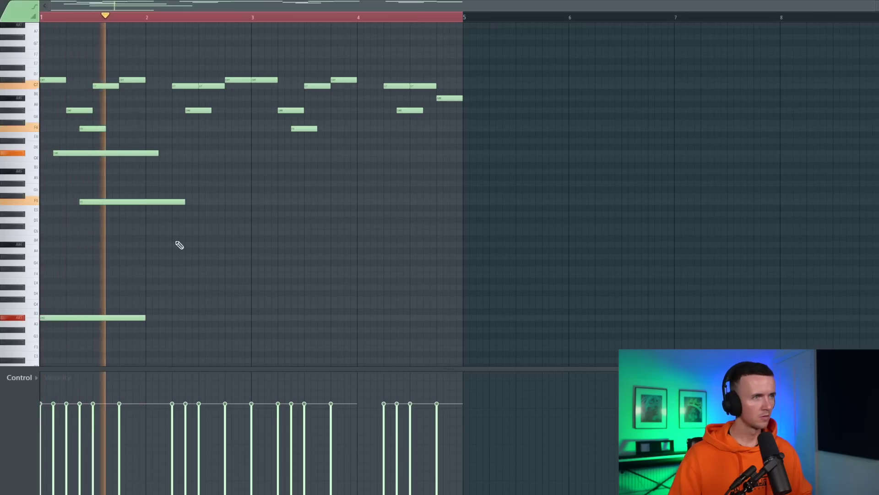
Draw a one-bar F4 harmony note an octave up, copy the three held notes a bar later, delete the stray F4
{"action": "left_click", "coordinate": [147, 273]}
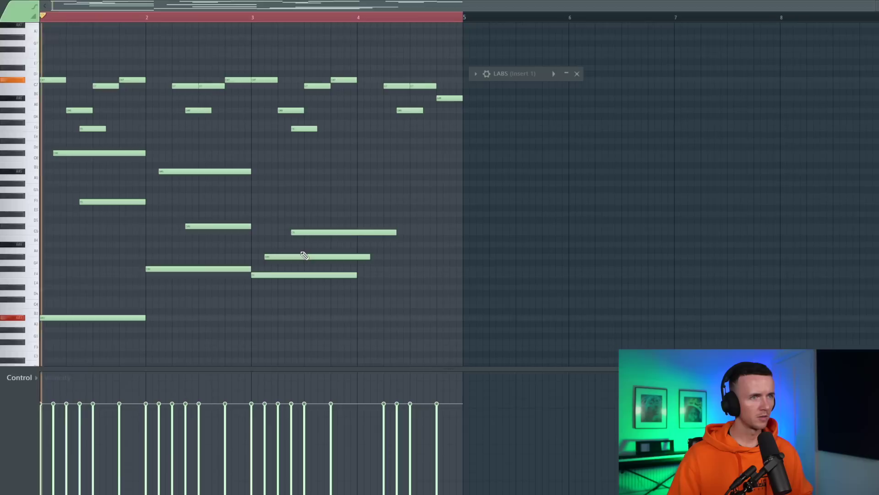
{"action": "key", "text": "ctrl+Up"}
{"action": "key", "text": "ctrl+a"}
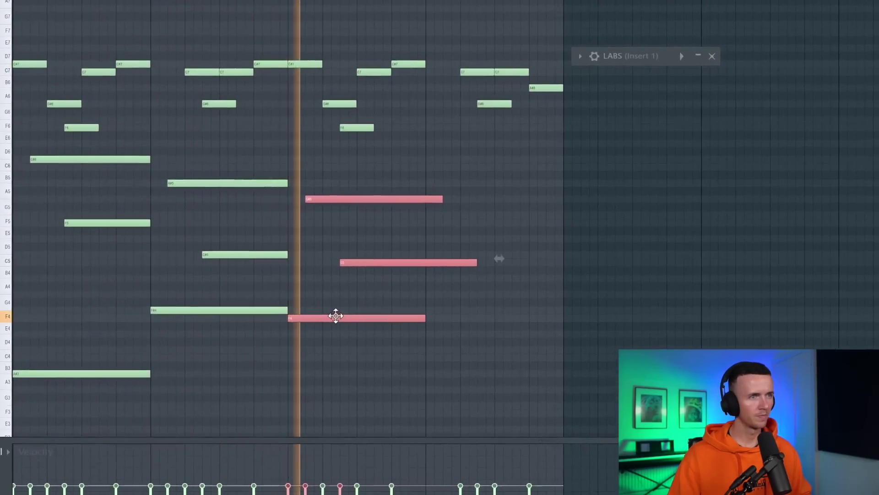
{"action": "left_click_drag", "start_coordinate": [336, 315], "coordinate": [475, 317]}
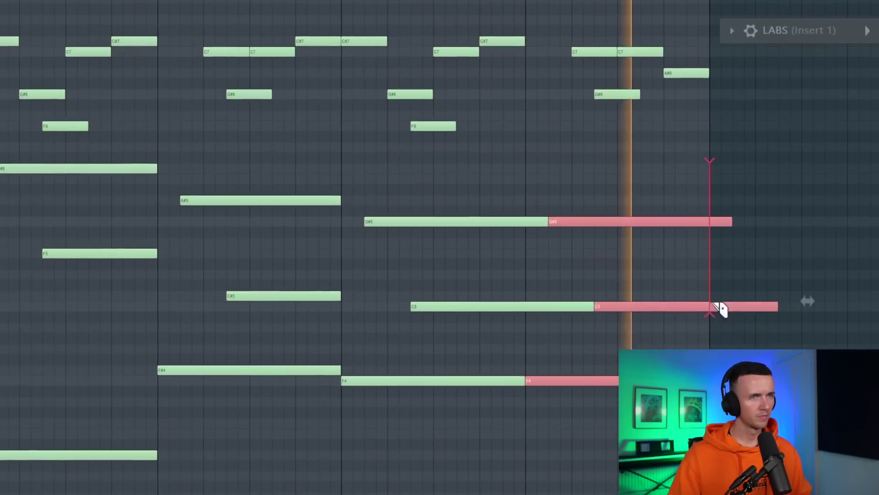
{"action": "right_click", "coordinate": [512, 371]}
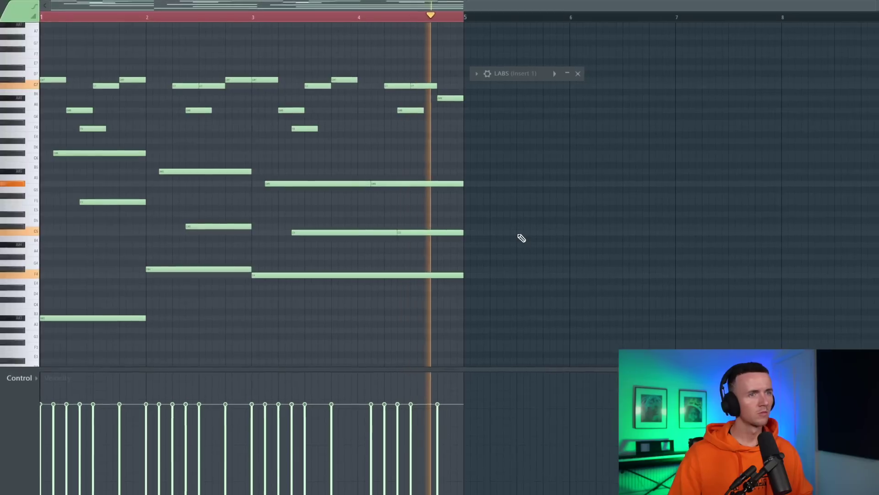
{"action": "scroll", "coordinate": [55, 90], "scroll_direction": "up", "scroll_amount": 3}
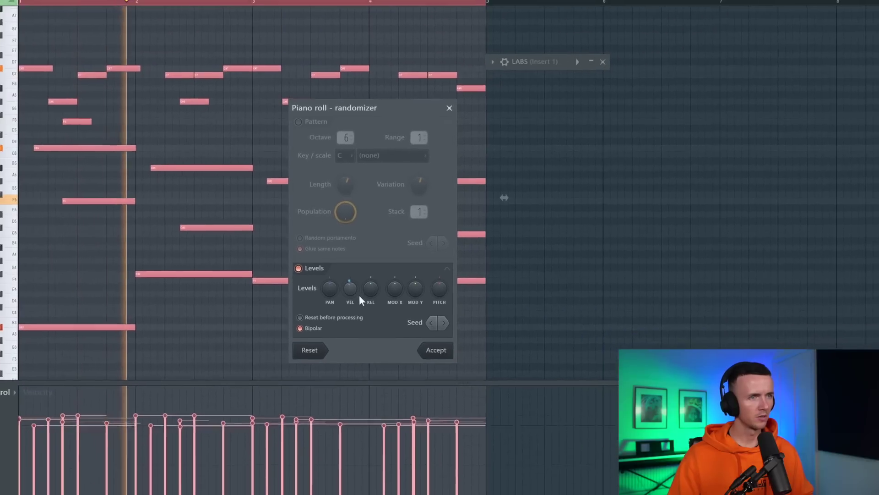
Apply the randomized velocities, repeat the four-bar melody to eight bars, and move a short G#6 to F6
{"action": "left_click", "coordinate": [436, 350]}
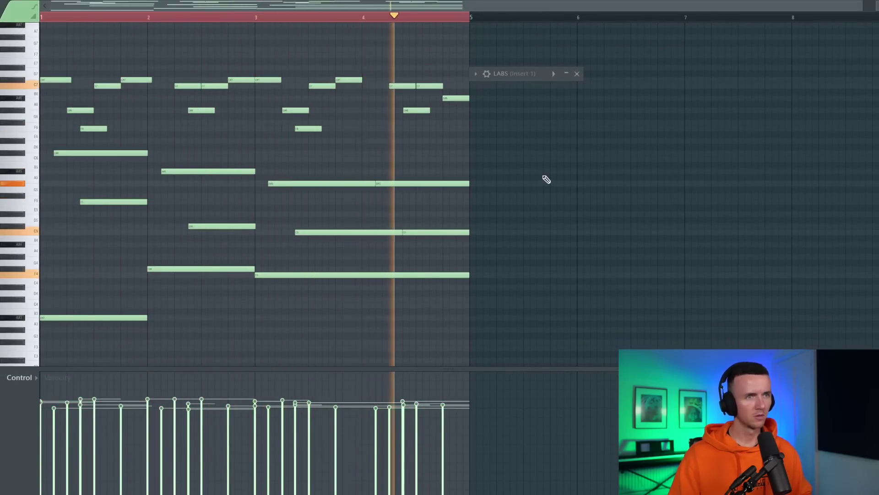
{"action": "key", "text": "ctrl+b"}
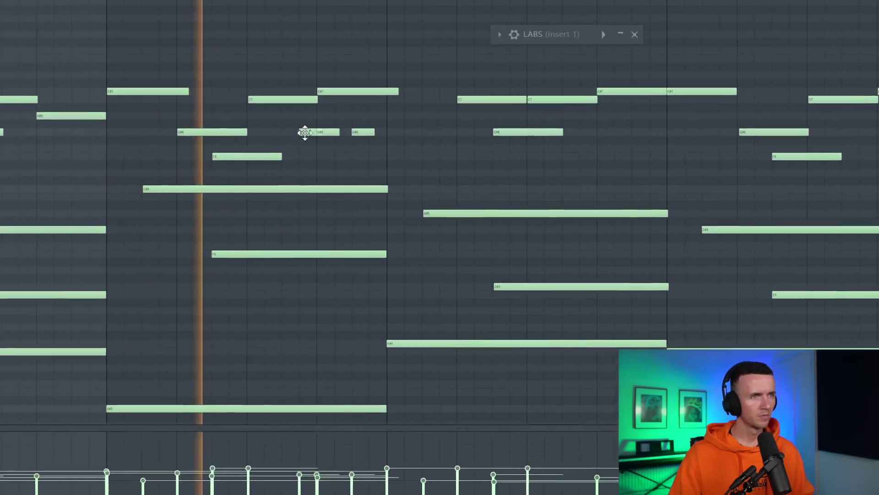
{"action": "left_click_drag", "start_coordinate": [315, 137], "coordinate": [538, 135]}
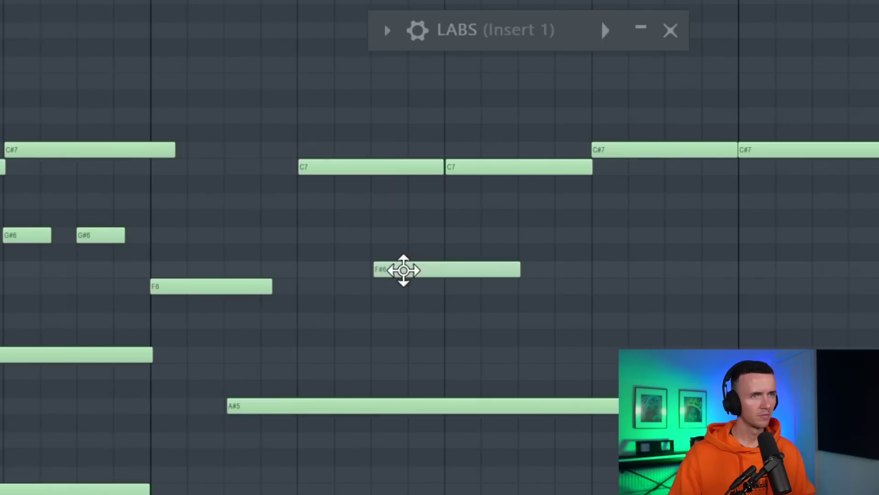
{"action": "key", "text": "space"}
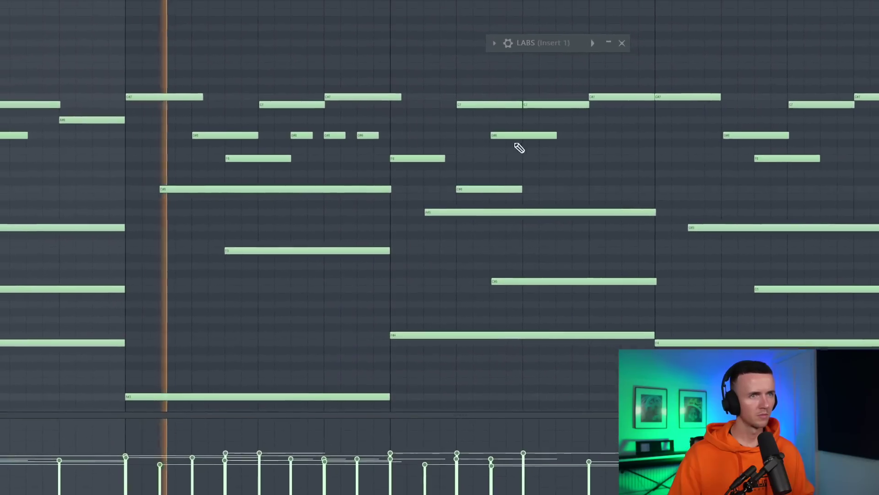
Nudge the C#6 note slightly later and draw a rising velocity ramp over three notes
{"action": "left_click_drag", "start_coordinate": [475, 189], "coordinate": [505, 189]}
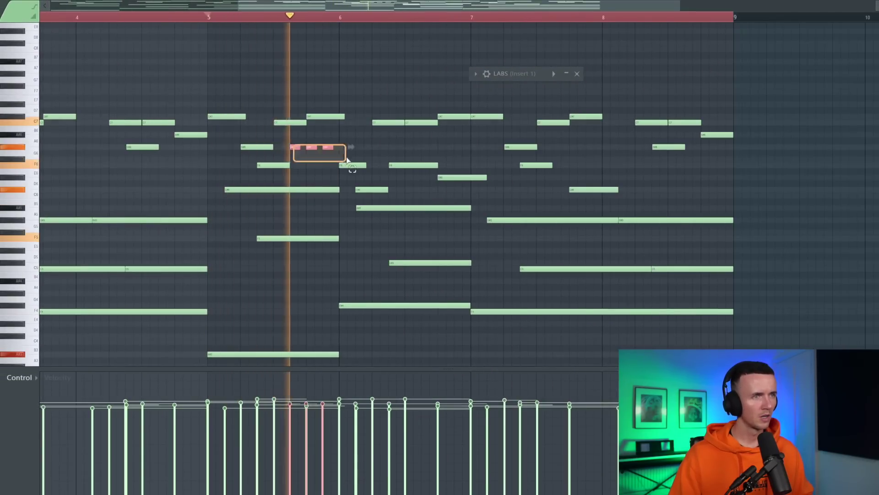
{"action": "left_click_drag", "start_coordinate": [290, 426], "coordinate": [334, 413]}
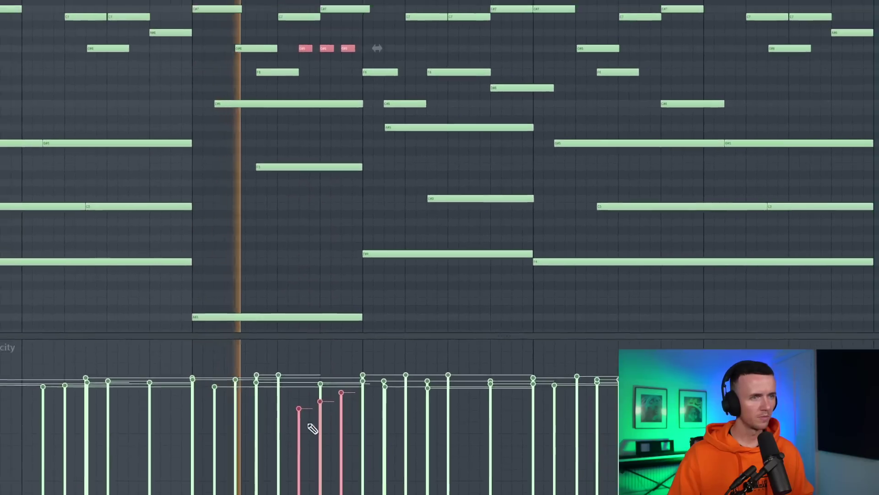
{"action": "left_click", "coordinate": [395, 227]}
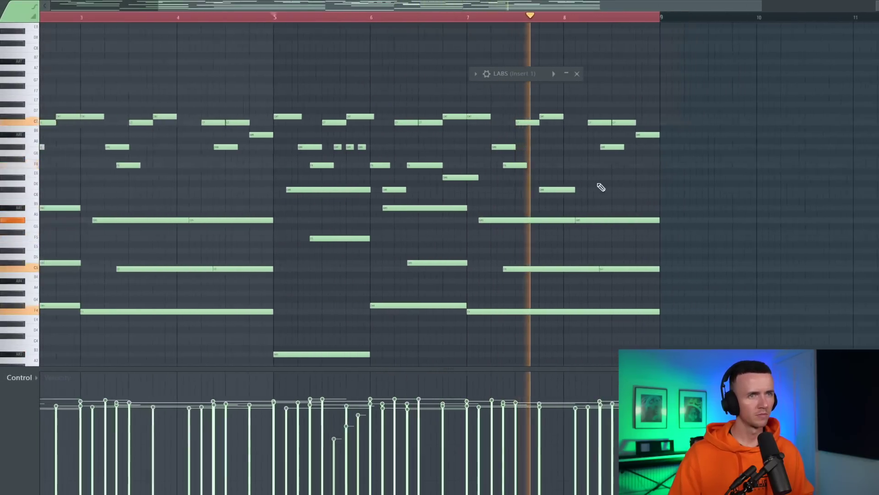
Move the three short G#6 notes a beat later and lower, then chop a note into a roll with Alt+U
{"action": "left_click_drag", "start_coordinate": [179, 149], "coordinate": [125, 146]}
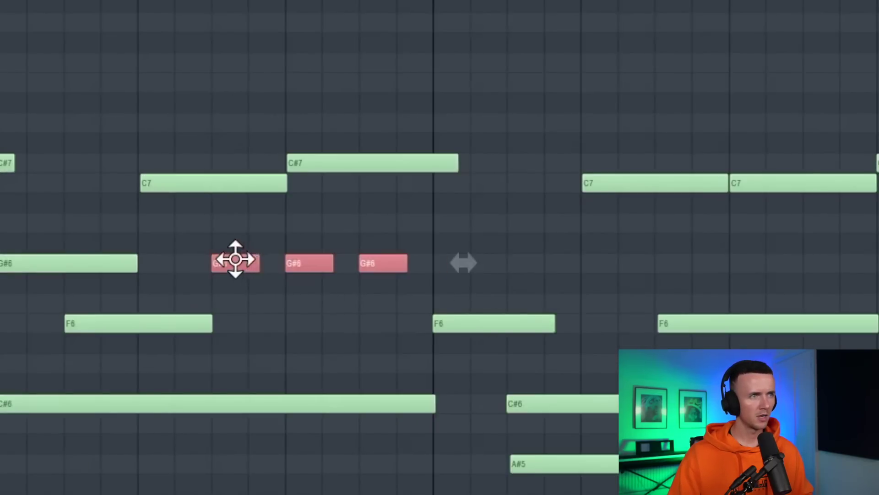
{"action": "left_click_drag", "start_coordinate": [235, 259], "coordinate": [305, 402]}
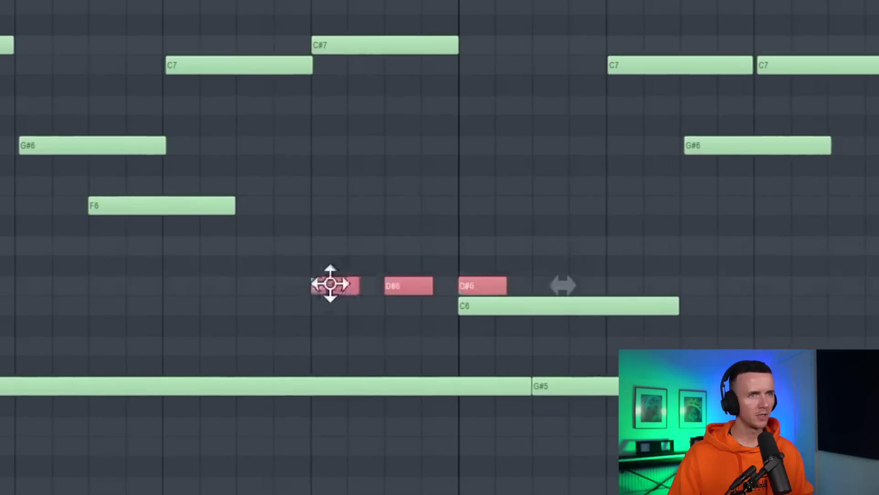
{"action": "key", "text": "alt+u"}
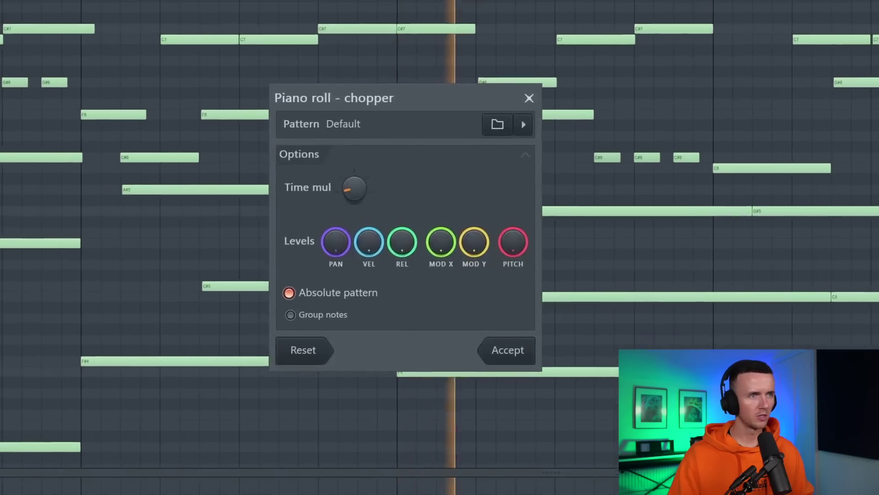
{"action": "left_click_drag", "start_coordinate": [354, 189], "coordinate": [361, 202]}
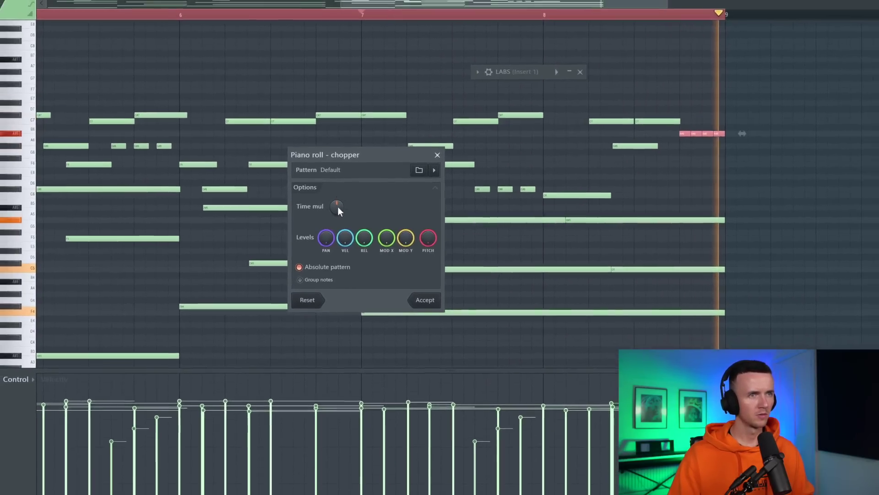
{"action": "key", "text": "Return"}
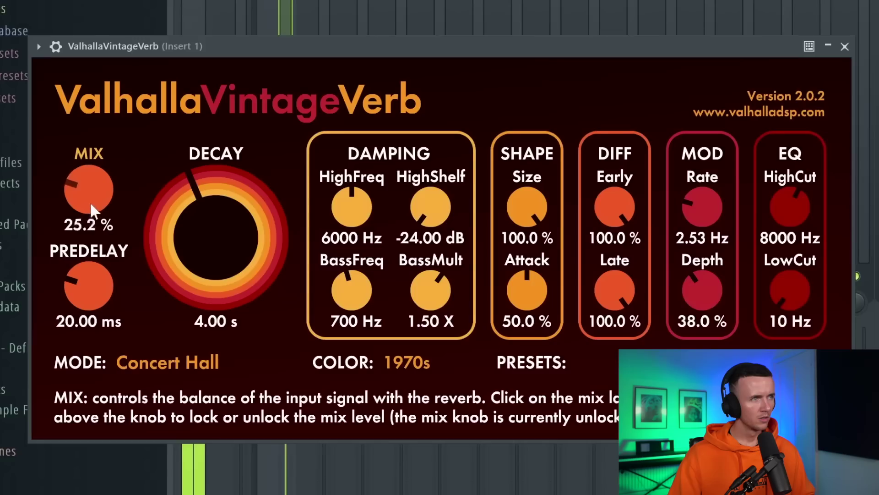
Set VintageVerb to 15% mix, no pre-delay, 2.46 s decay and a 160 Hz low cut
{"action": "left_click_drag", "start_coordinate": [97, 205], "coordinate": [97, 215]}
{"action": "left_click_drag", "start_coordinate": [104, 271], "coordinate": [105, 293]}
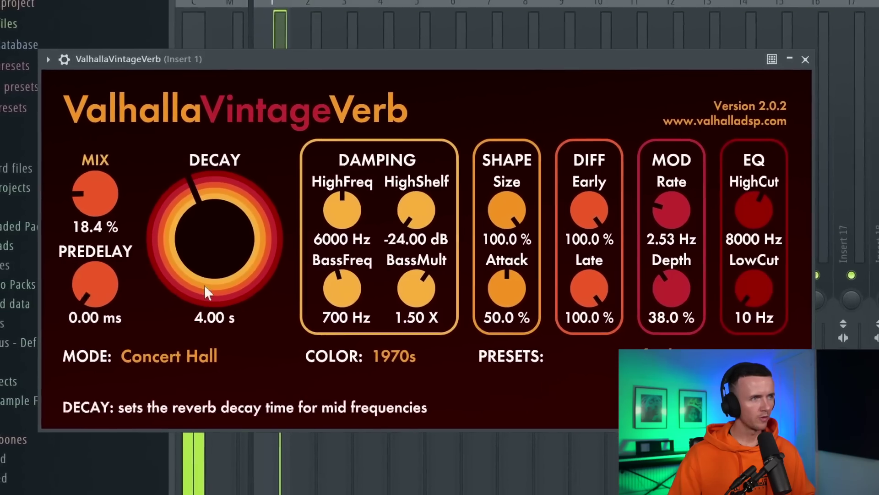
{"action": "left_click_drag", "start_coordinate": [212, 292], "coordinate": [258, 266]}
{"action": "left_click_drag", "start_coordinate": [710, 289], "coordinate": [708, 281]}
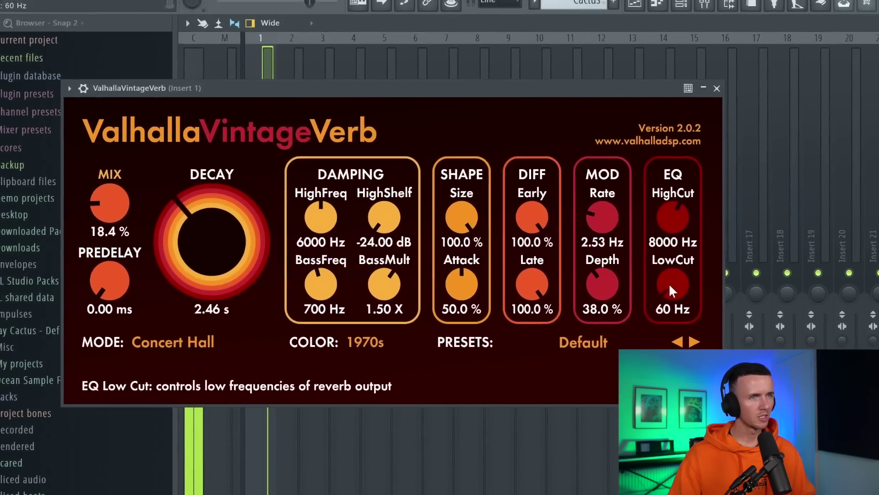
{"action": "left_click_drag", "start_coordinate": [637, 275], "coordinate": [636, 270]}
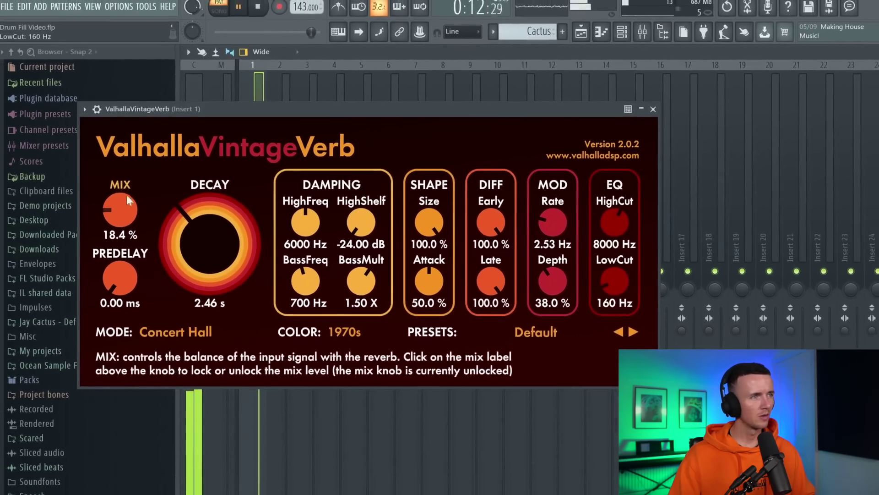
{"action": "left_click_drag", "start_coordinate": [120, 192], "coordinate": [114, 211]}
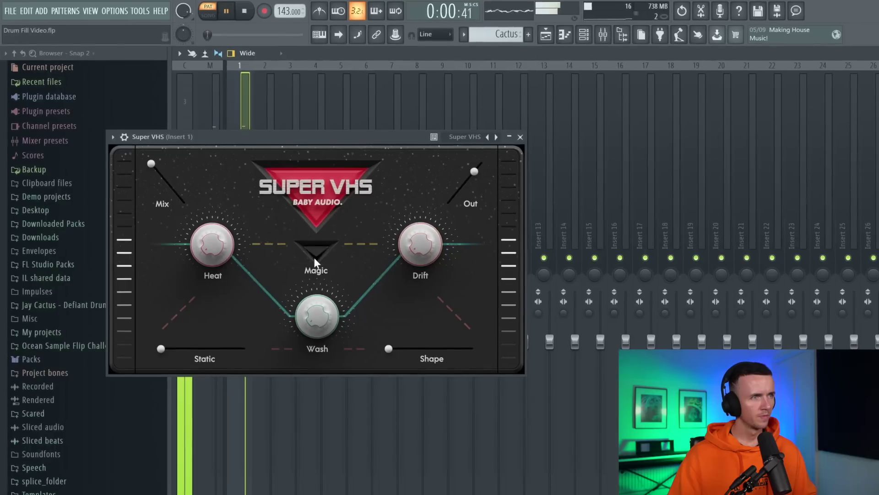
Enable Super VHS Magic with a lower mix and turn the HalfTime mix down to about 15%
{"action": "left_click", "coordinate": [314, 249]}
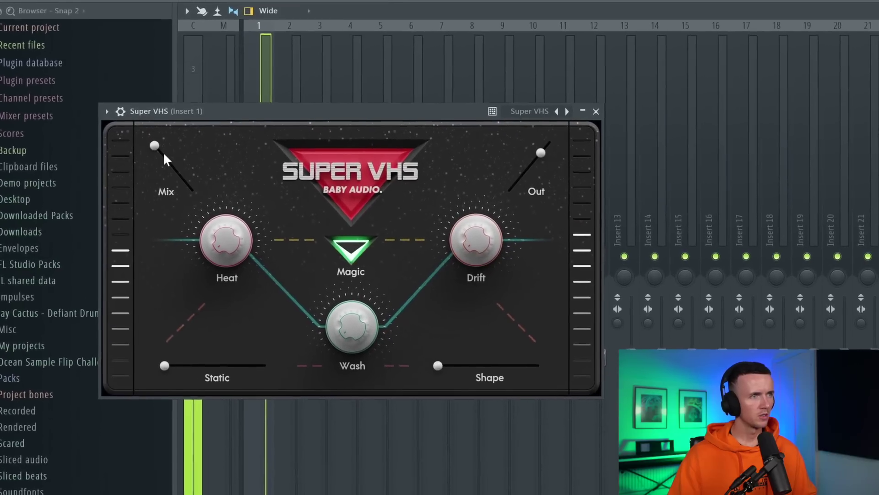
{"action": "left_click_drag", "start_coordinate": [160, 135], "coordinate": [174, 149]}
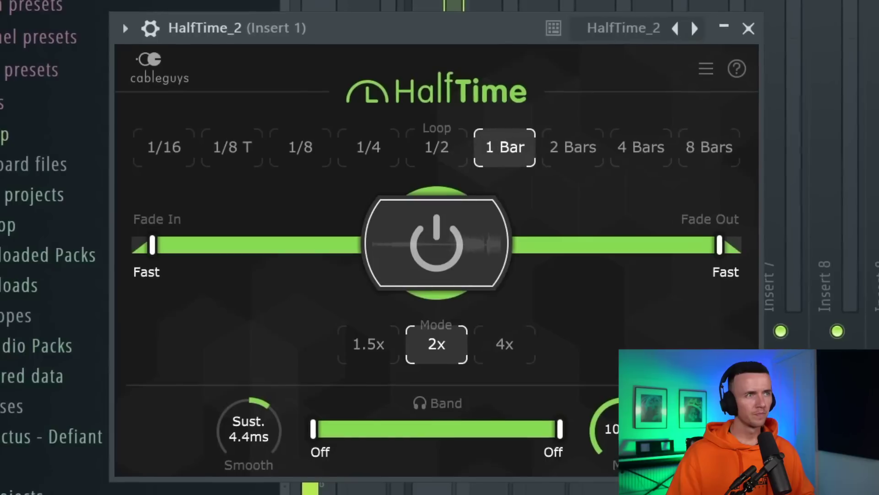
{"action": "left_click_drag", "start_coordinate": [583, 414], "coordinate": [455, 385]}
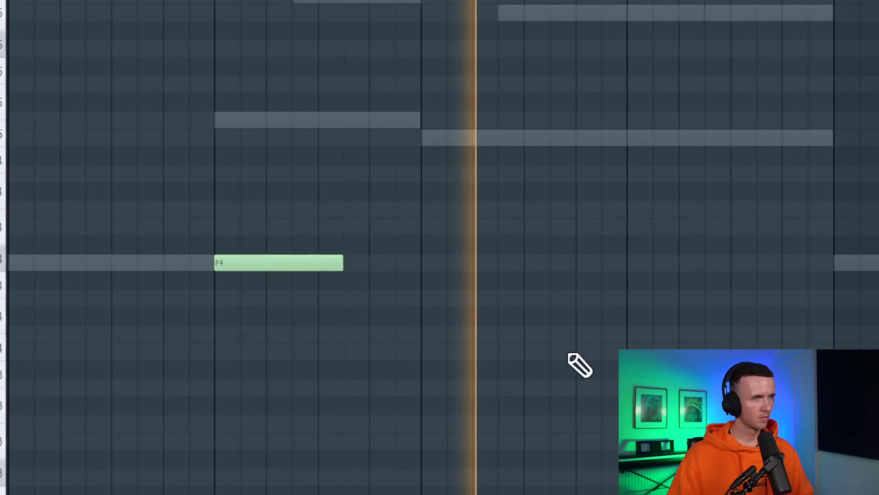
Add a C4 note, then load insert 2's 20Hz + 18kHz cut EQ preset and narrow it to 100 Hz–5 kHz
{"action": "left_click", "coordinate": [632, 350]}
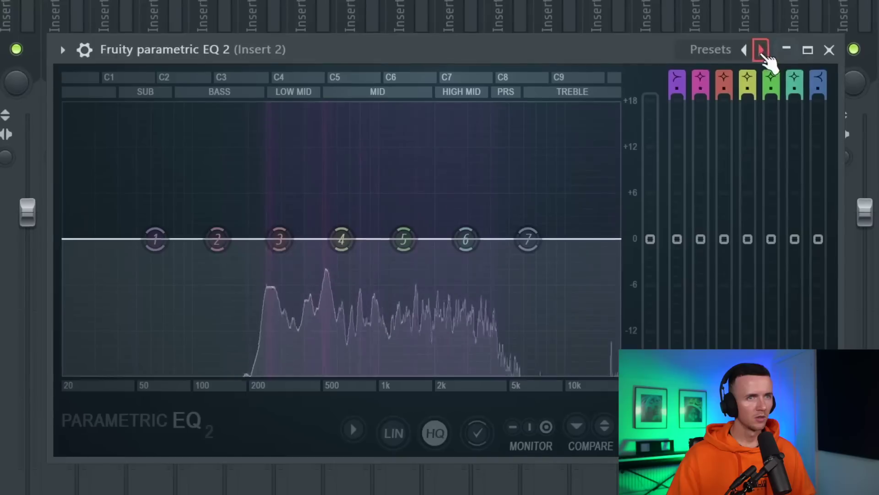
{"action": "left_click", "coordinate": [755, 59]}
{"action": "left_click", "coordinate": [739, 71]}
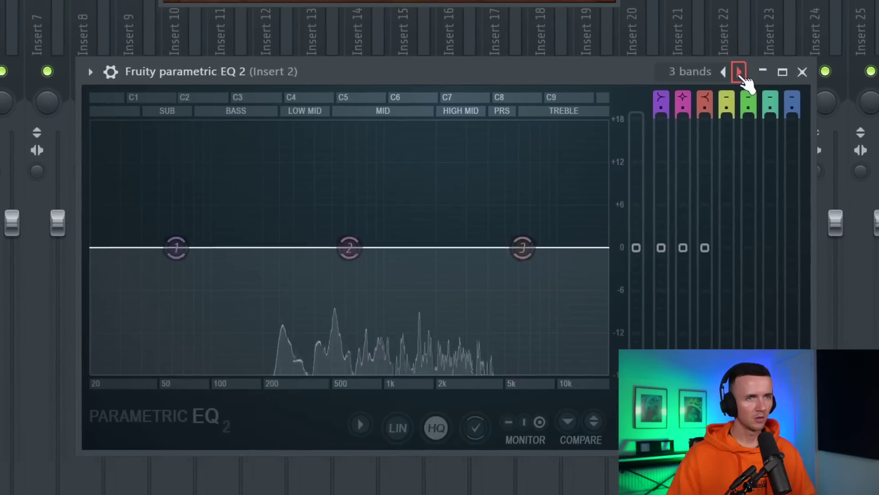
{"action": "left_click", "coordinate": [740, 72]}
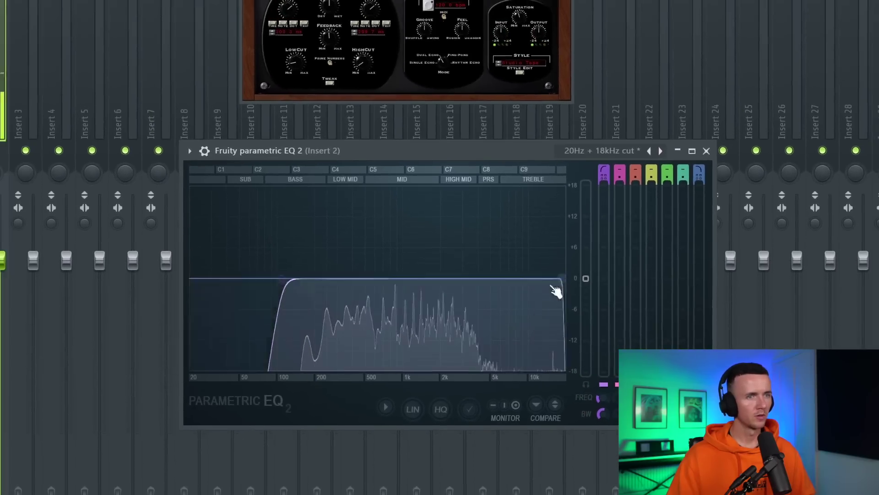
{"action": "left_click_drag", "start_coordinate": [559, 289], "coordinate": [479, 291]}
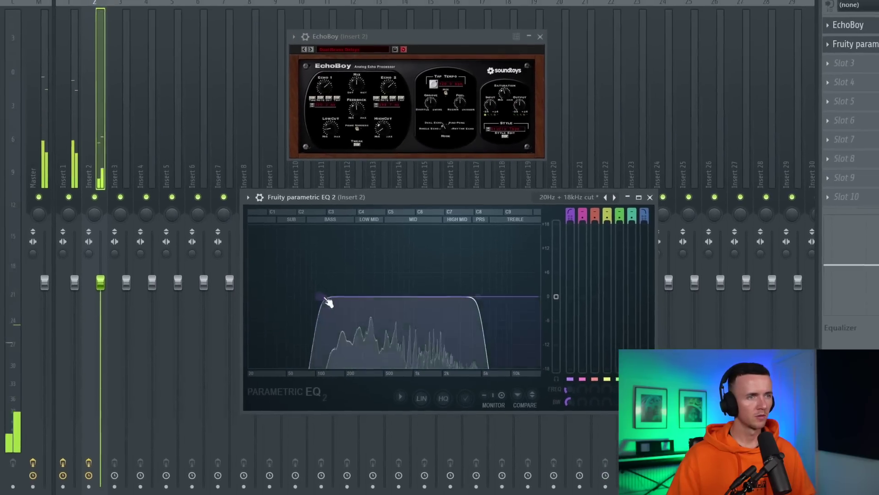
{"action": "left_click_drag", "start_coordinate": [328, 302], "coordinate": [362, 298]}
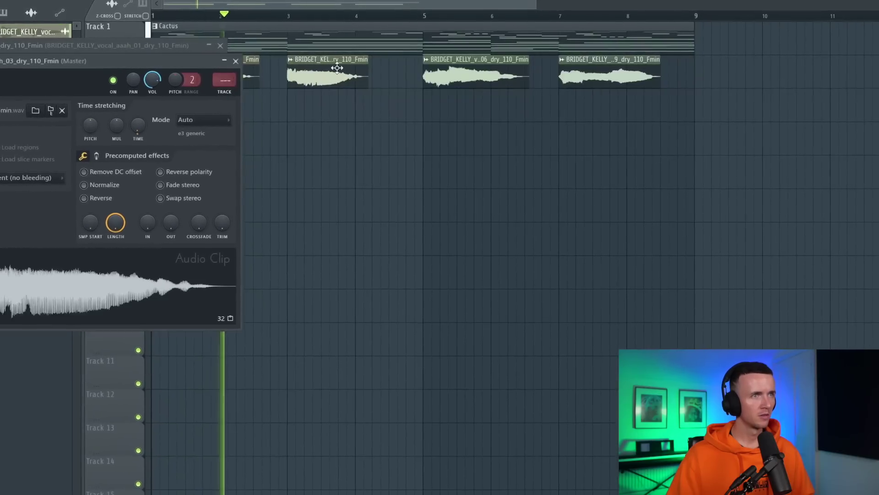
Route the vocal channel to mixer track 4 and close the three channel settings windows
{"action": "left_click_drag", "start_coordinate": [226, 83], "coordinate": [227, 69]}
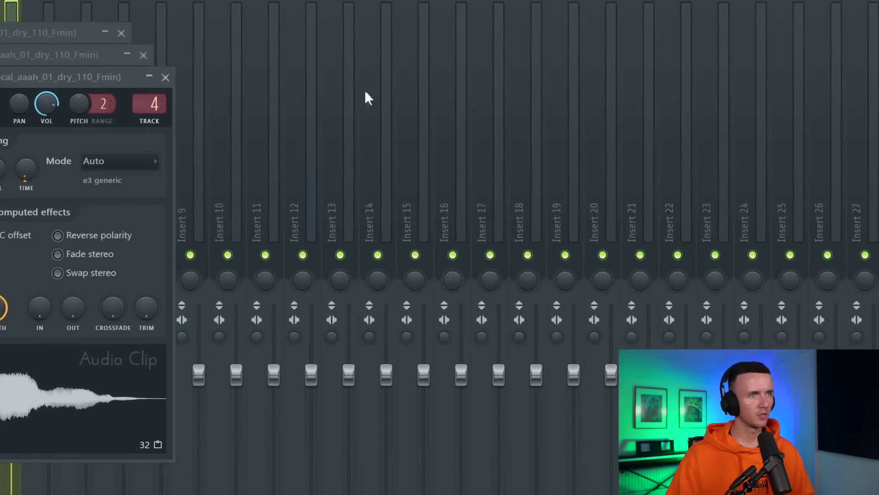
{"action": "left_click", "coordinate": [166, 77]}
{"action": "left_click", "coordinate": [143, 55]}
{"action": "left_click", "coordinate": [121, 33]}
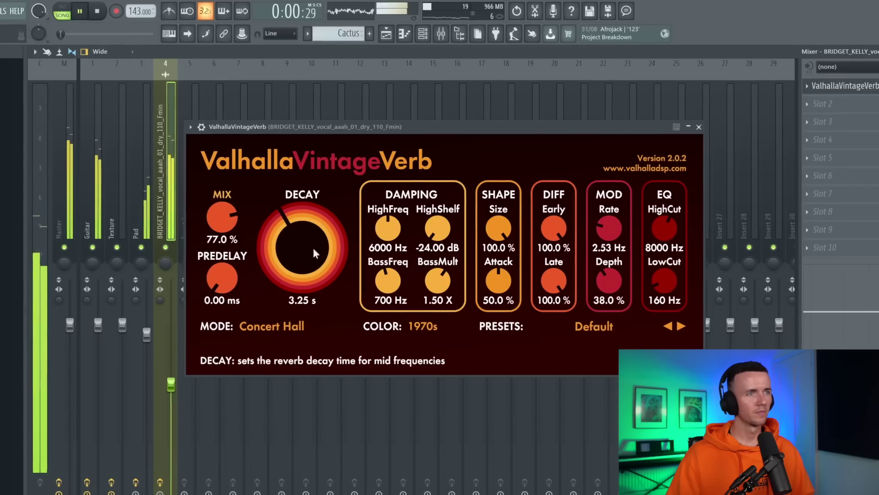
Shorten the vocal reverb decay, raise its low cut to 190 Hz, and band-limit the EQ to 419 Hz–5 kHz
{"action": "left_click_drag", "start_coordinate": [312, 247], "coordinate": [280, 251]}
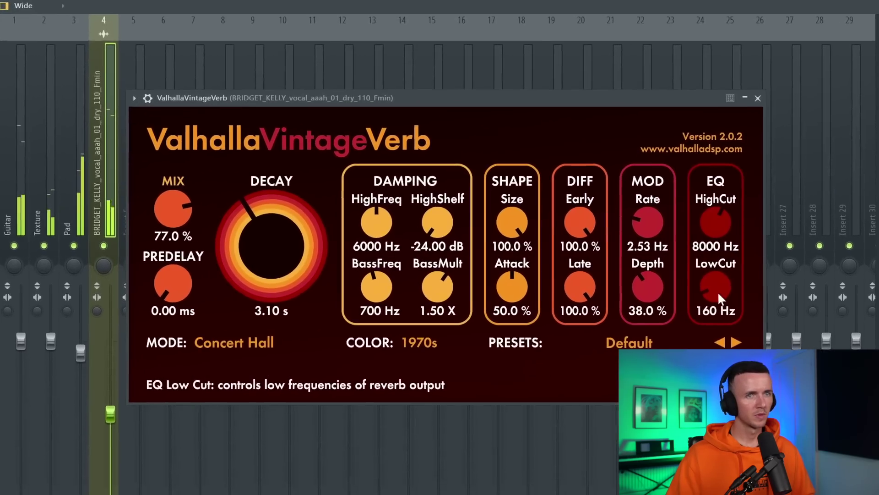
{"action": "left_click_drag", "start_coordinate": [719, 297], "coordinate": [717, 289]}
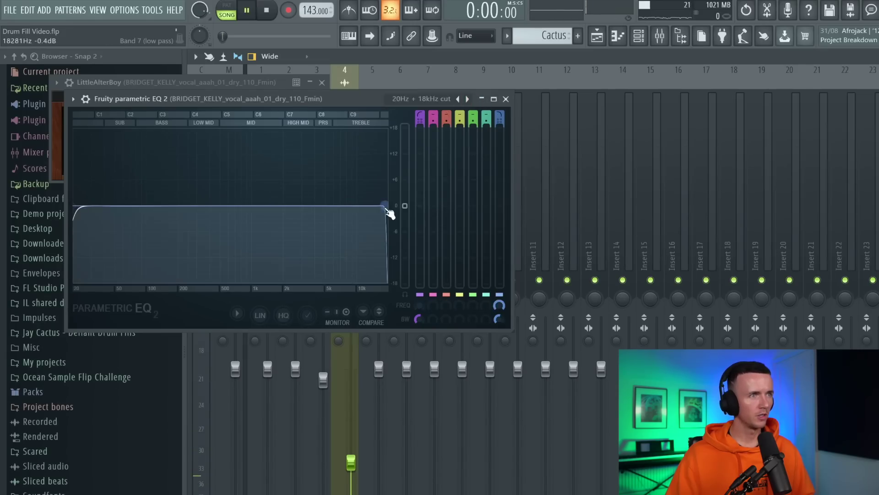
{"action": "left_click_drag", "start_coordinate": [390, 213], "coordinate": [339, 210]}
{"action": "left_click_drag", "start_coordinate": [88, 212], "coordinate": [238, 211]}
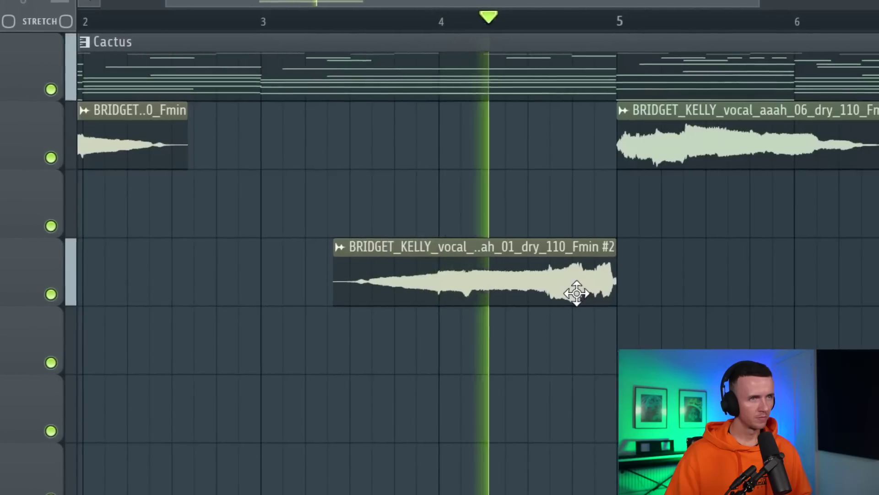
Raise ShaperBox 2's Mix on the VOX insert from 29% to about 35%
{"action": "scroll", "coordinate": [646, 321], "scroll_direction": "down", "scroll_amount": 3}
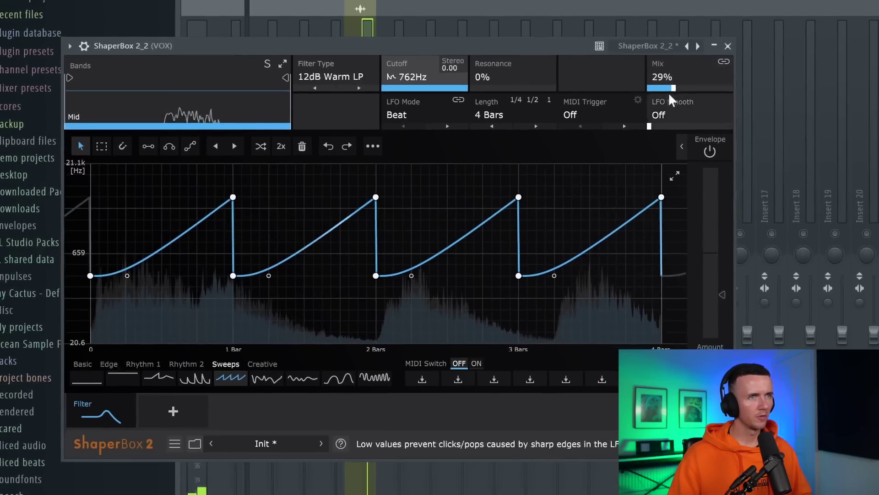
{"action": "left_click_drag", "start_coordinate": [681, 73], "coordinate": [680, 64]}
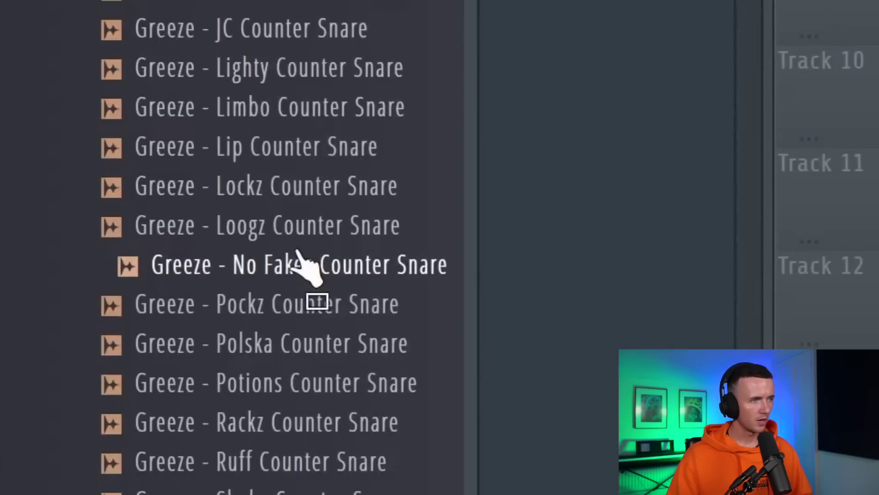
Add the No Fakes counter snare as a new channel and load the RnDrill MIDI onto it
{"action": "left_click_drag", "start_coordinate": [284, 273], "coordinate": [530, 294]}
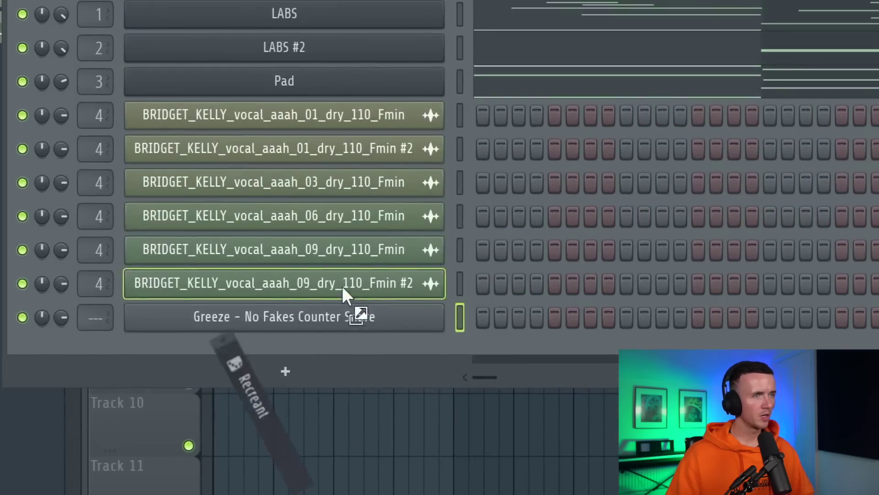
{"action": "left_click_drag", "start_coordinate": [44, 431], "coordinate": [56, 437]}
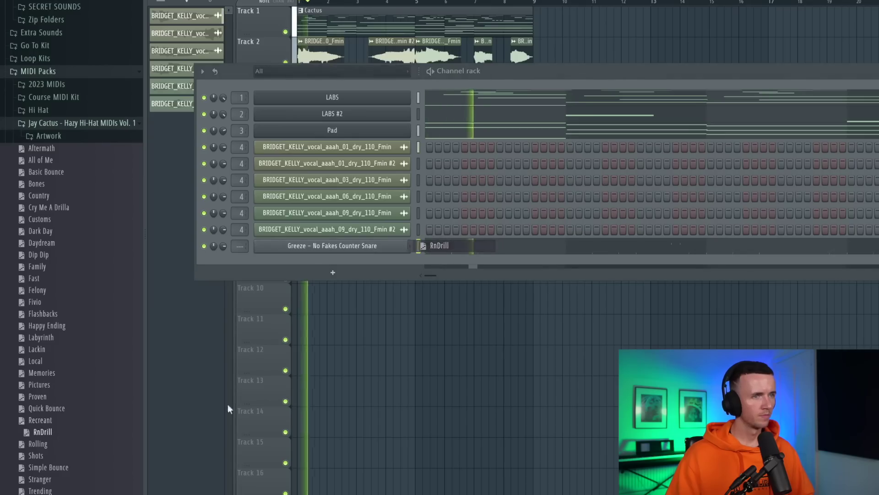
{"action": "left_click_drag", "start_coordinate": [486, 255], "coordinate": [484, 253]}
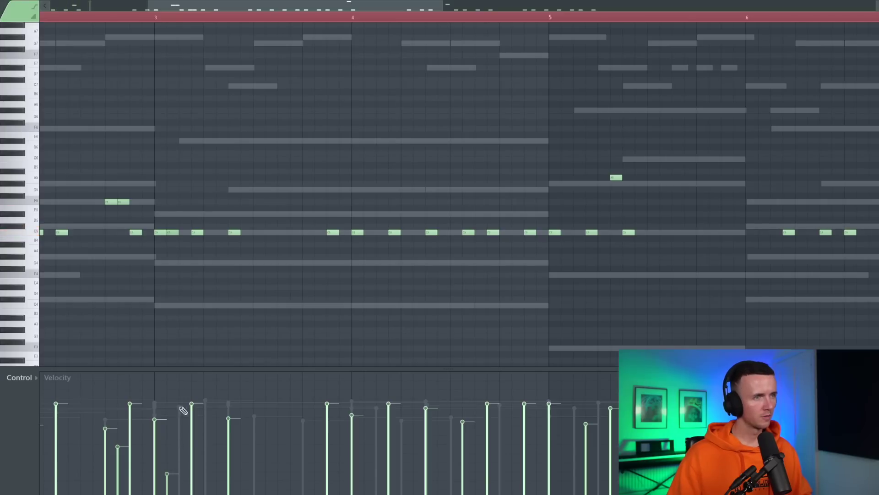
Chop the selected counter-snare notes into quick rolls, splitting the red note into four hits
{"action": "scroll", "coordinate": [153, 298], "scroll_direction": "down", "scroll_amount": 5}
{"action": "scroll", "coordinate": [150, 291], "scroll_direction": "up", "scroll_amount": 4}
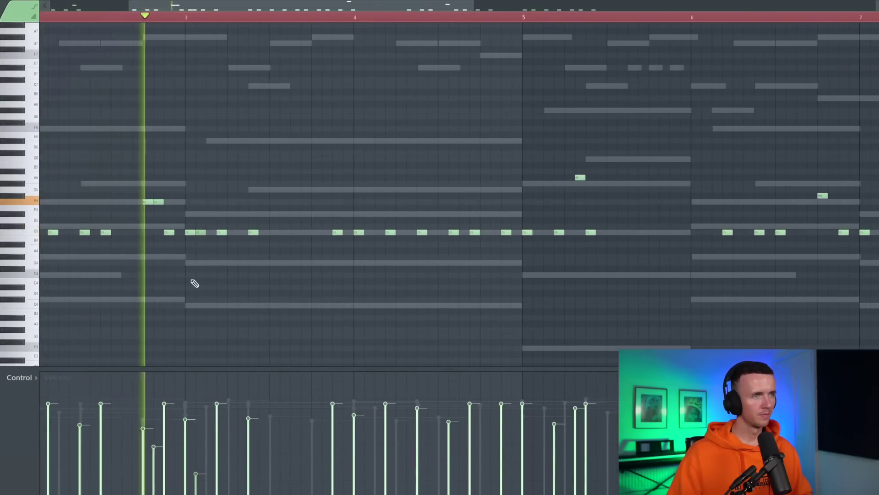
{"action": "scroll", "coordinate": [229, 284], "scroll_direction": "up", "scroll_amount": 3}
{"action": "key", "text": "alt+u"}
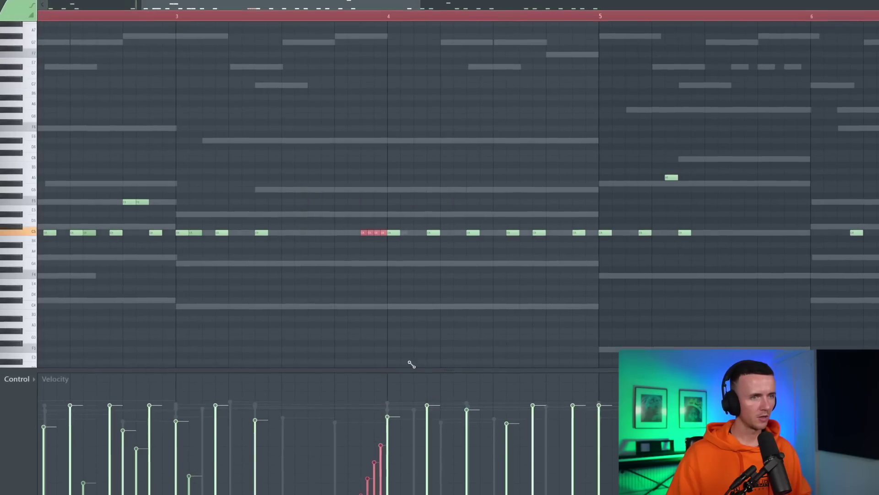
{"action": "scroll", "coordinate": [352, 322], "scroll_direction": "down", "scroll_amount": 3}
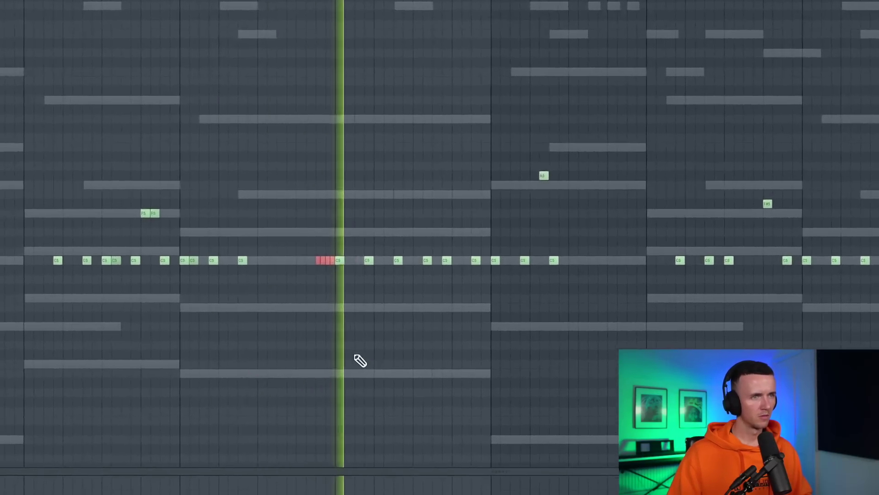
{"action": "scroll", "coordinate": [350, 367], "scroll_direction": "up", "scroll_amount": 3}
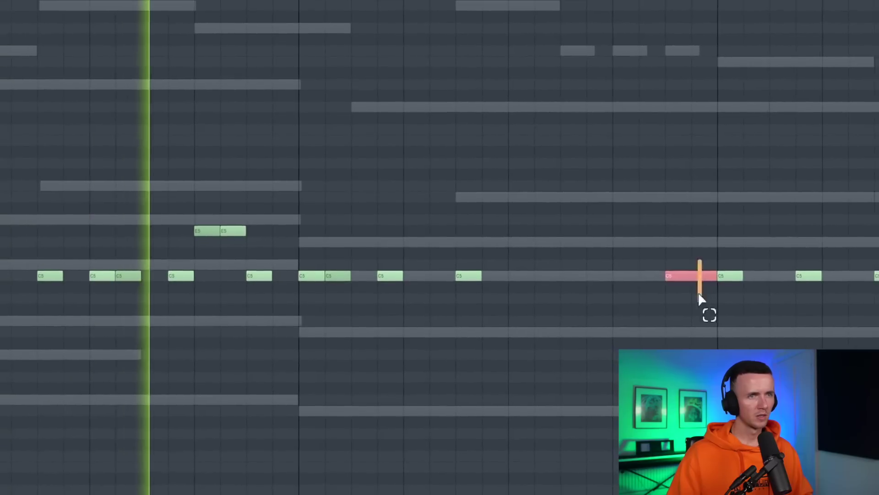
{"action": "key", "text": "alt+u"}
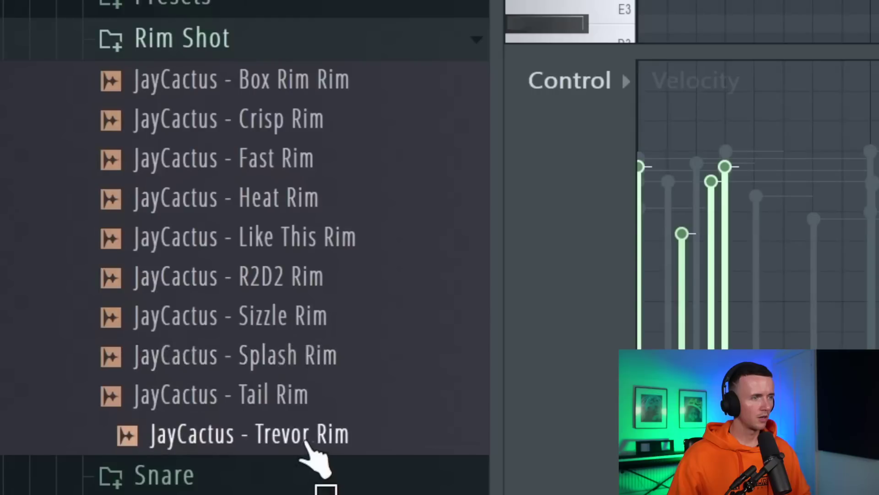
Add the JayCactus - Trevor Rim sample as a channel and turn on two rim hits in its pattern
{"action": "left_click_drag", "start_coordinate": [310, 447], "coordinate": [571, 248]}
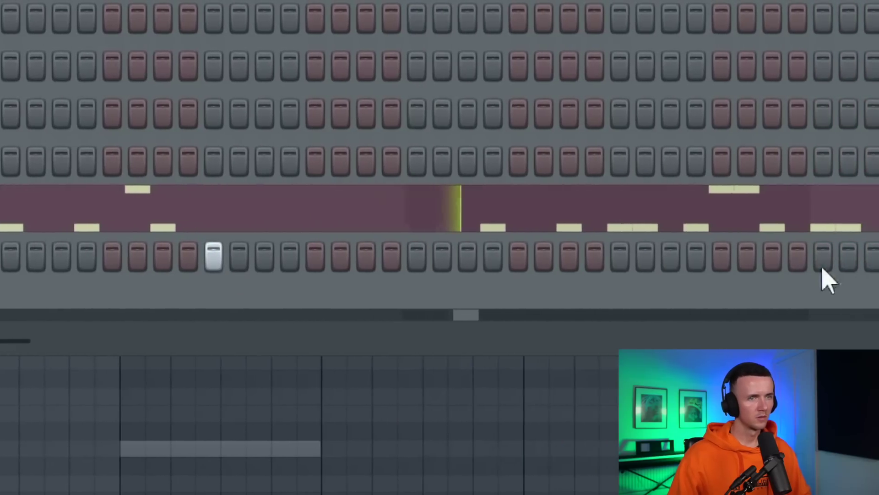
{"action": "left_click", "coordinate": [809, 255]}
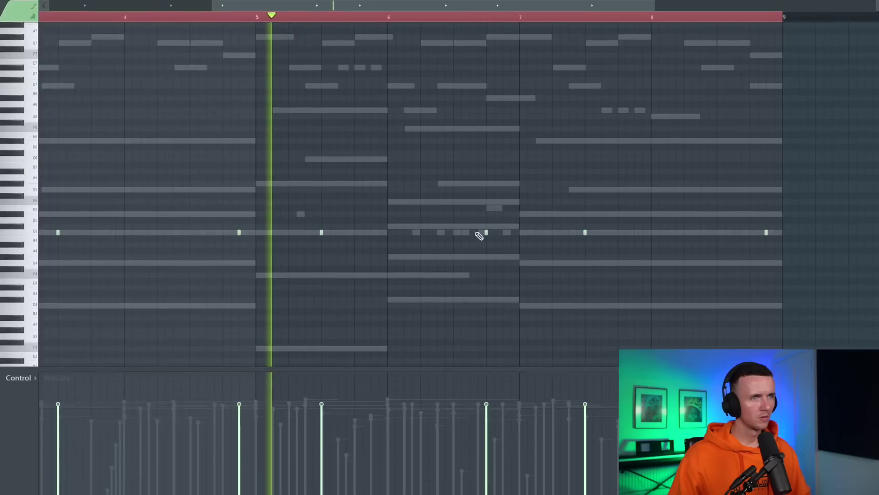
{"action": "left_click", "coordinate": [438, 232]}
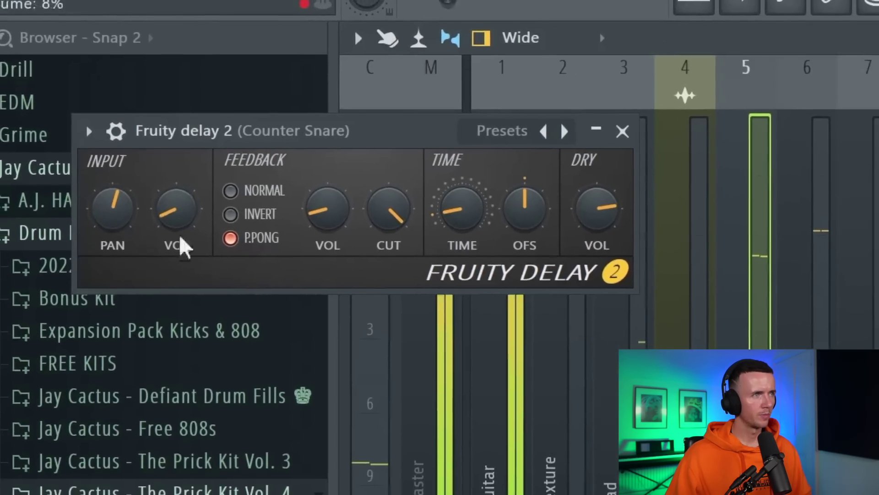
Turn the Fruity Delay 2 Input Pan knob right to about 21%
{"action": "left_click_drag", "start_coordinate": [117, 210], "coordinate": [114, 197]}
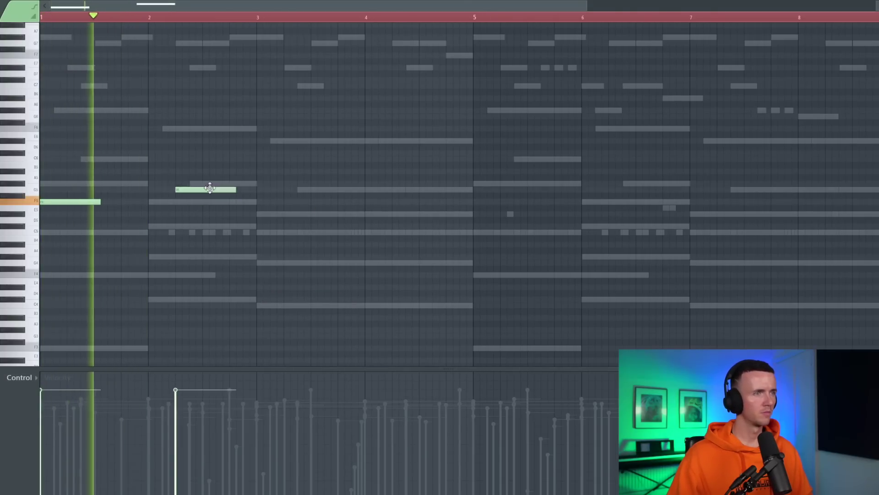
Move the selected 808 note down five semitones and add a short F5 note
{"action": "left_click_drag", "start_coordinate": [210, 182], "coordinate": [205, 239]}
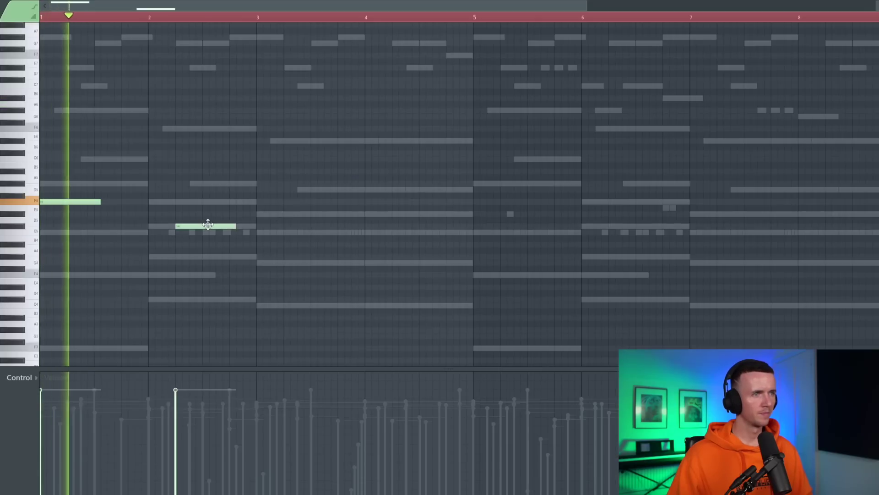
{"action": "scroll", "coordinate": [252, 164], "scroll_direction": "up", "scroll_amount": 2, "text": "ctrl"}
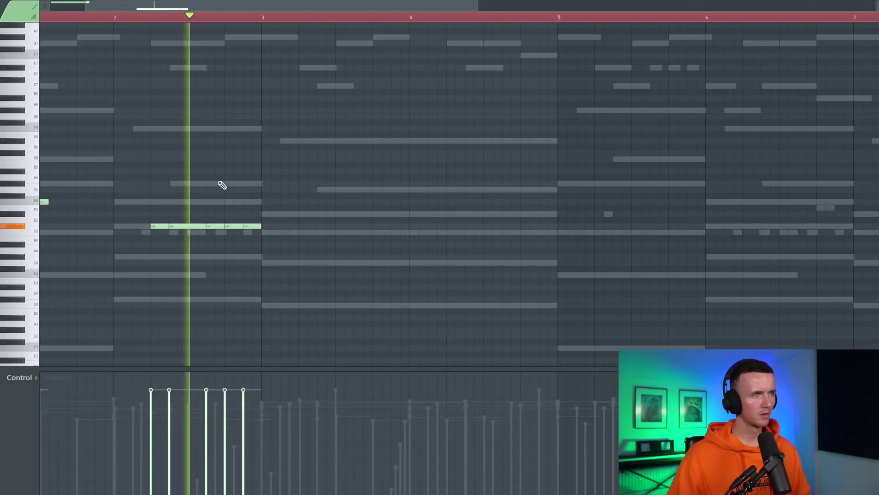
{"action": "left_click", "coordinate": [212, 202]}
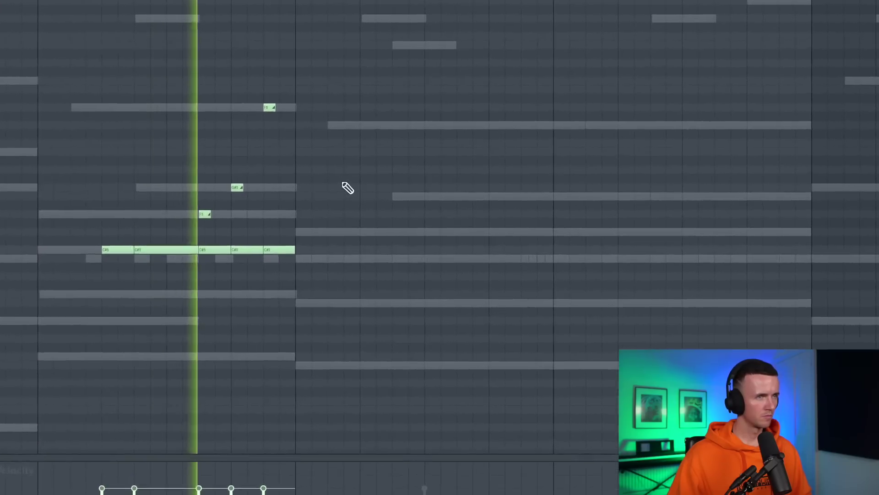
Delete the short note near D6 and draw a two-beat note at bar 3
{"action": "scroll", "coordinate": [388, 267], "scroll_direction": "up", "scroll_amount": 2, "text": "ctrl"}
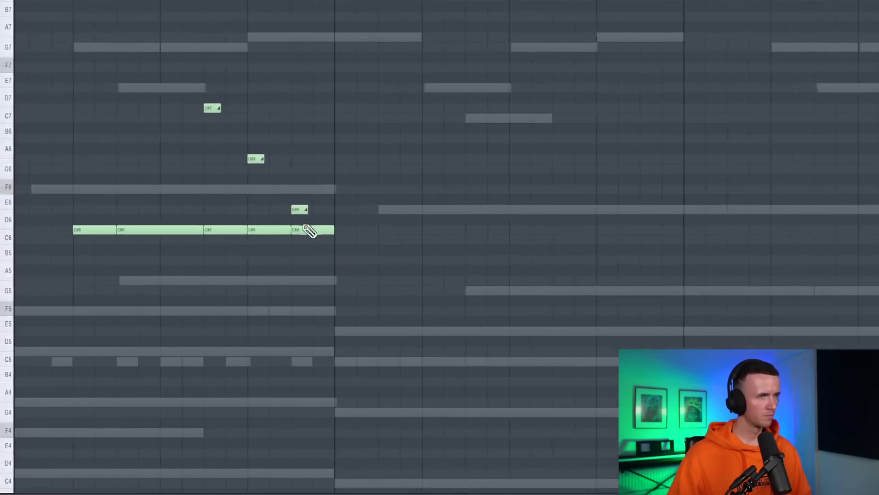
{"action": "right_click", "coordinate": [267, 207]}
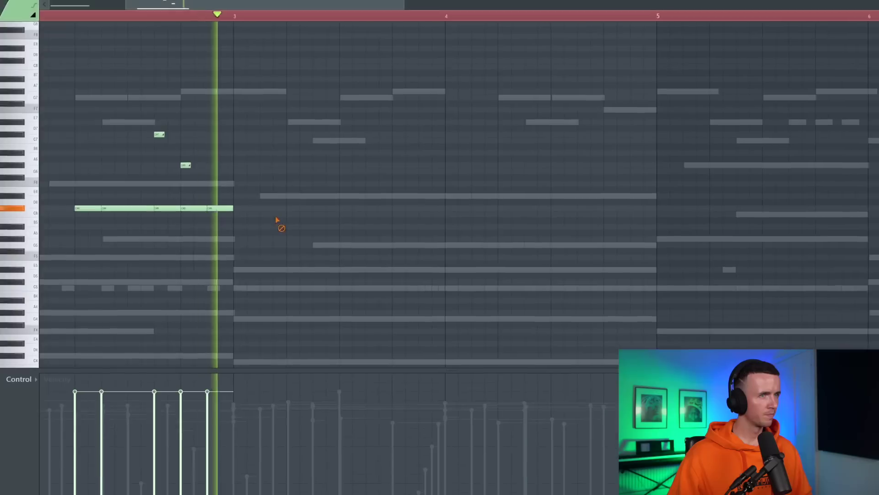
{"action": "left_click", "coordinate": [247, 217]}
{"action": "left_click_drag", "start_coordinate": [255, 216], "coordinate": [359, 217]}
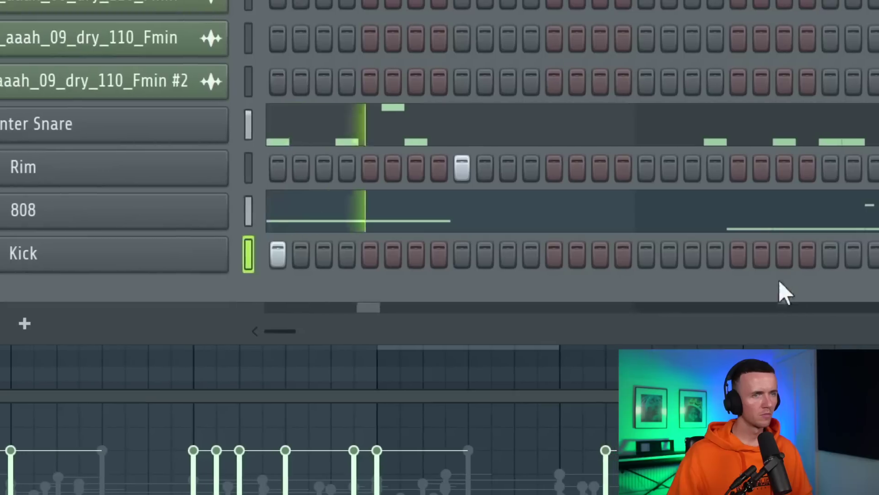
Turn on the Kick's first step and add a second kick hit later in the pattern
{"action": "left_click", "coordinate": [748, 252]}
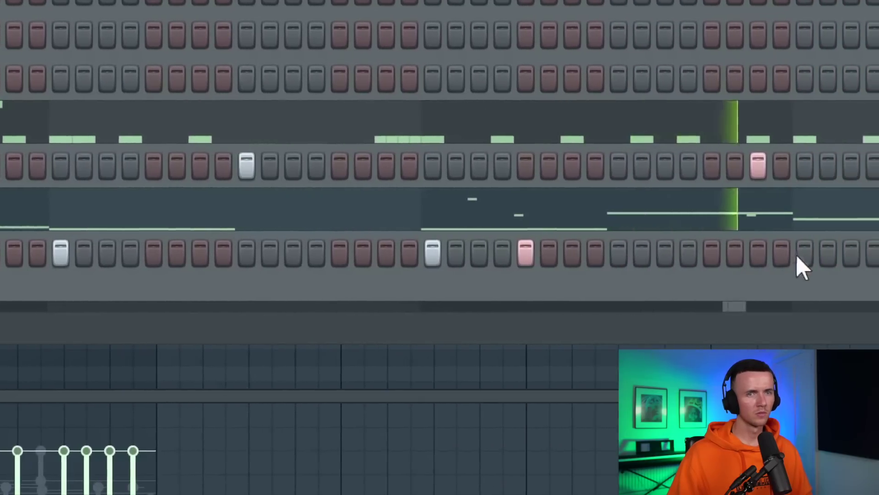
{"action": "left_click", "coordinate": [803, 253]}
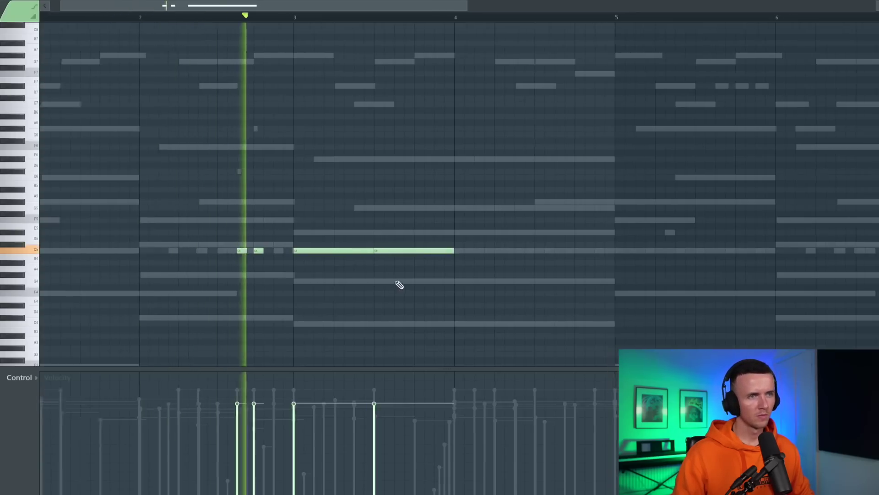
Lower one 808 note's velocity and pan three long C5 notes alternately to opposite sides
{"action": "scroll", "coordinate": [399, 284], "scroll_direction": "down", "scroll_amount": 2}
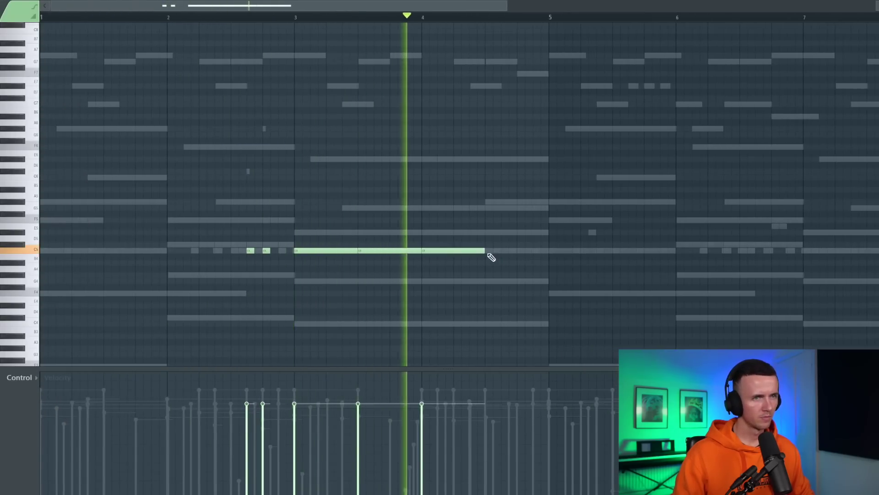
{"action": "left_click_drag", "start_coordinate": [248, 406], "coordinate": [247, 445]}
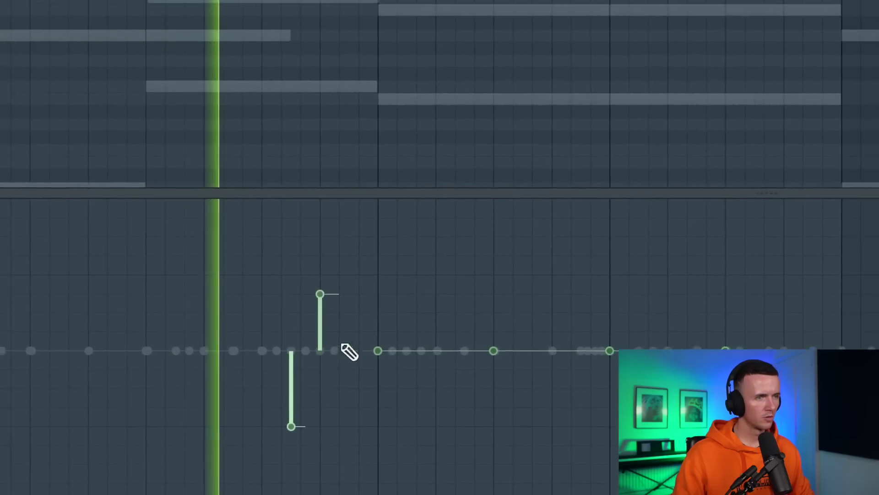
{"action": "left_click", "coordinate": [419, 455]}
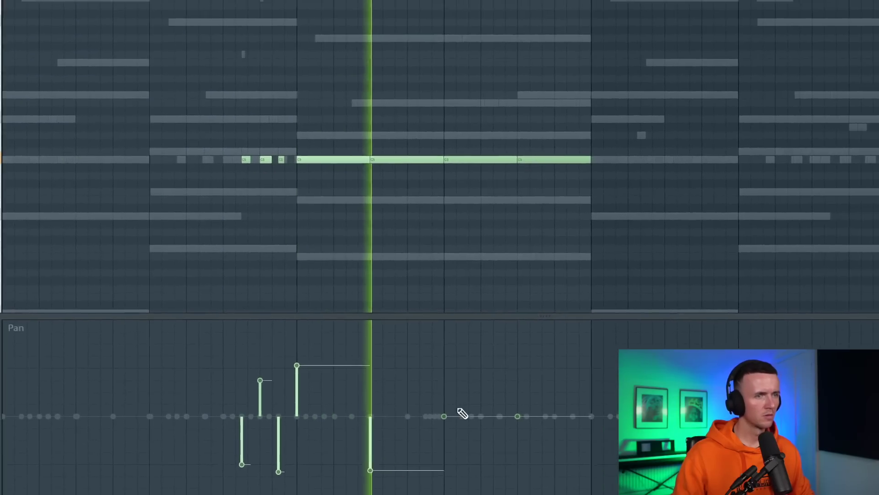
{"action": "left_click", "coordinate": [509, 337]}
{"action": "left_click", "coordinate": [600, 442]}
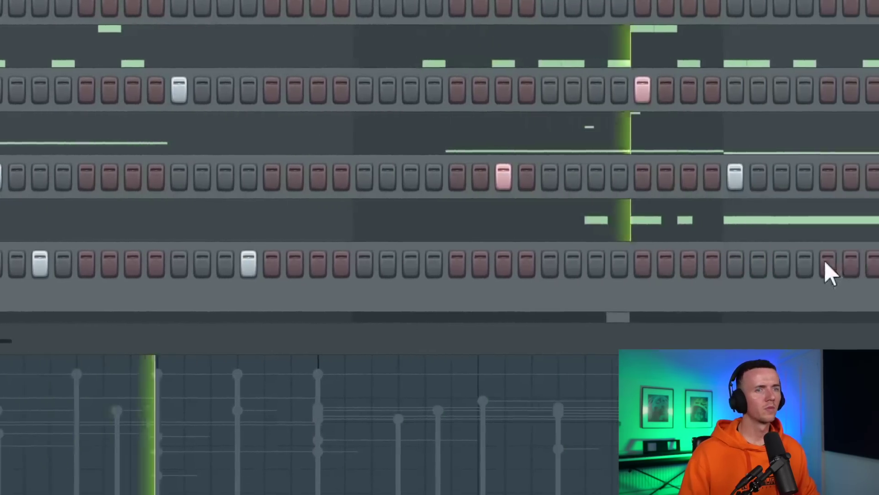
Add two hits on the bottom perc row, then add Greeze - Obey Perc with three hits
{"action": "left_click", "coordinate": [836, 263]}
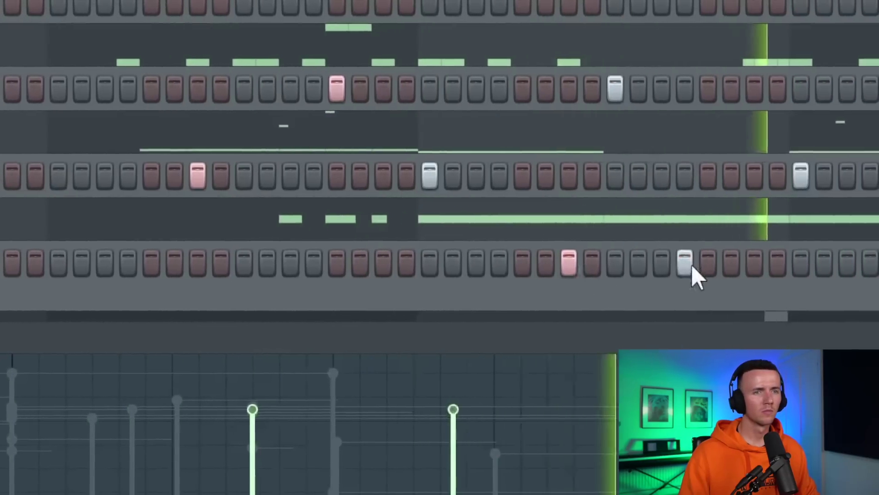
{"action": "left_click", "coordinate": [633, 264]}
{"action": "left_click_drag", "start_coordinate": [600, 274], "coordinate": [429, 374]}
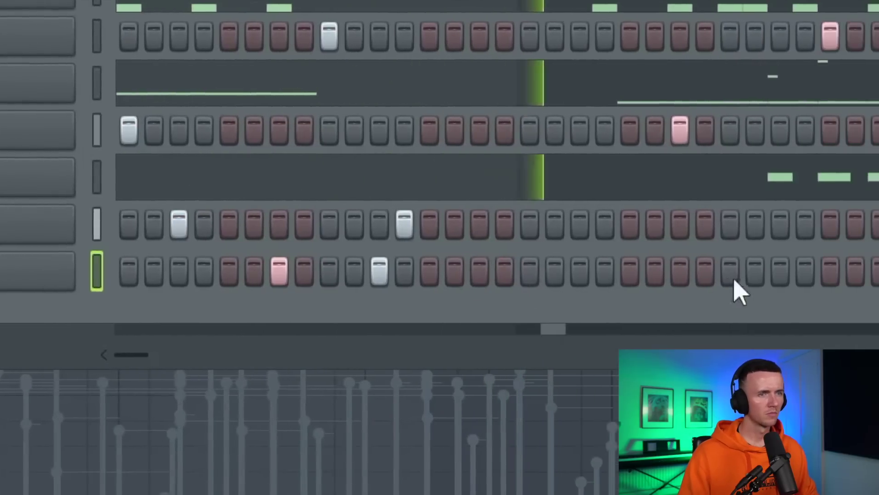
{"action": "left_click", "coordinate": [668, 272]}
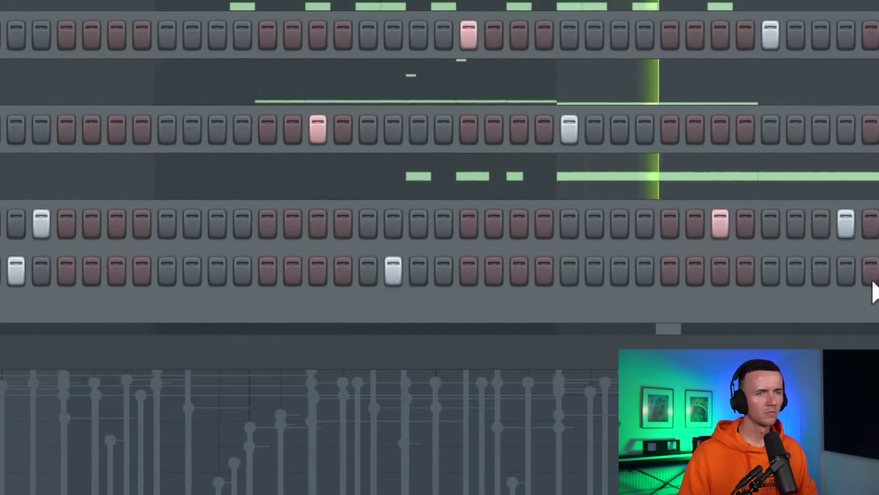
{"action": "left_click", "coordinate": [730, 270]}
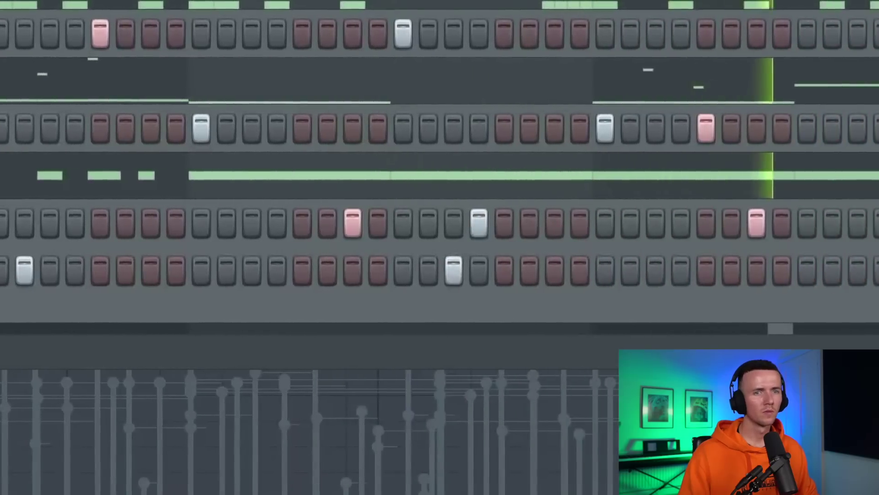
{"action": "left_click", "coordinate": [818, 270]}
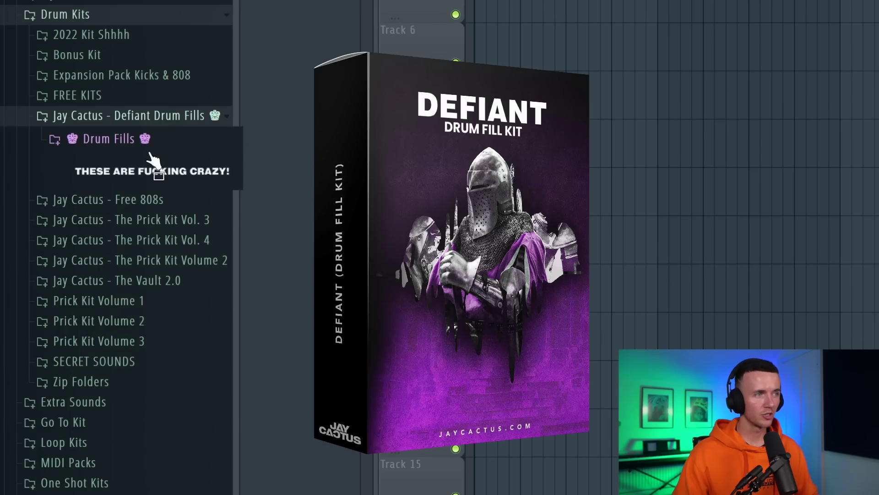
Open the Defiant Drum Fills folder and preview Drum Fill 2 and Drum Fill 5
{"action": "left_click", "coordinate": [148, 150]}
{"action": "scroll", "coordinate": [147, 149], "scroll_direction": "down", "scroll_amount": 4}
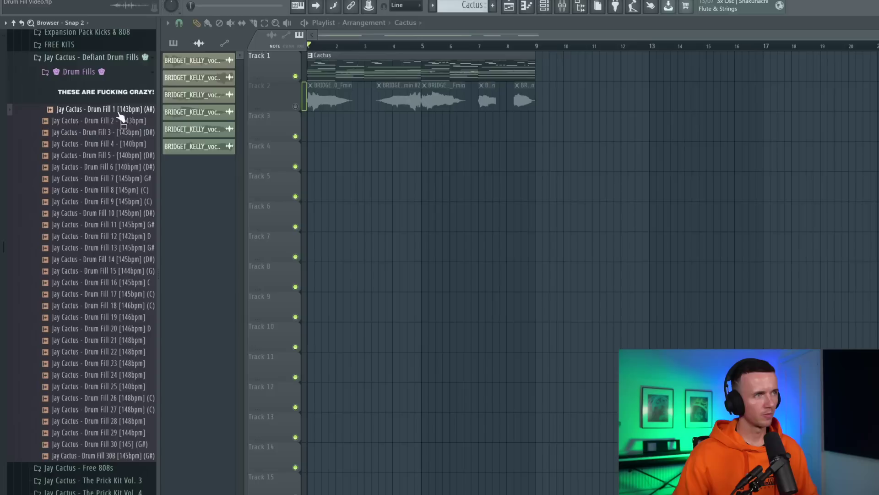
{"action": "left_click", "coordinate": [123, 118]}
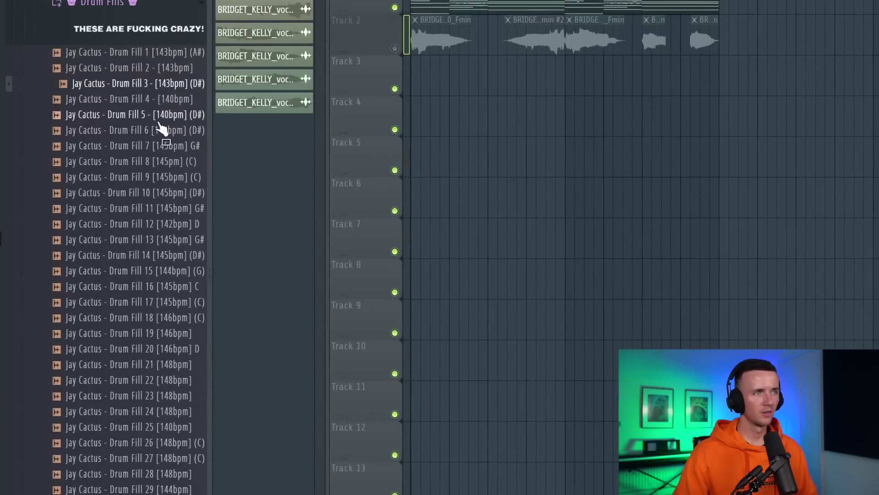
{"action": "left_click", "coordinate": [158, 118]}
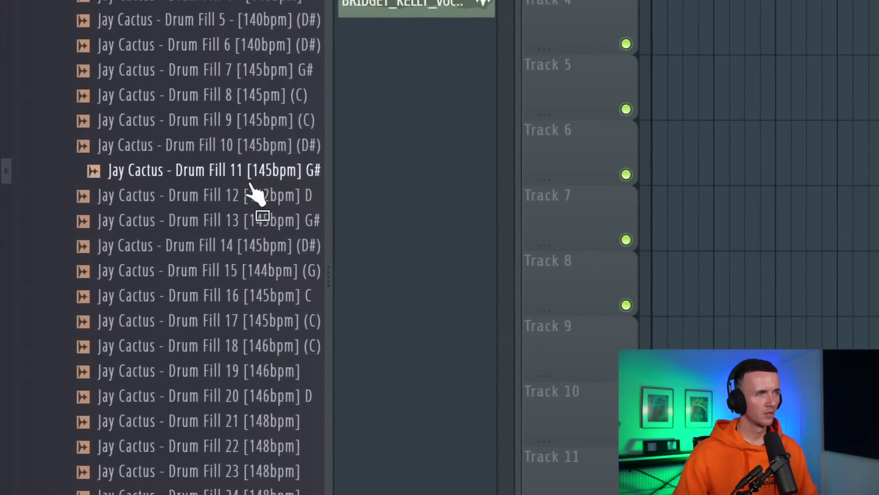
Drop Drum Fill 11 on Track 2 leading into bar 9, fit it to tempo, then select all clips
{"action": "left_click_drag", "start_coordinate": [262, 273], "coordinate": [593, 213]}
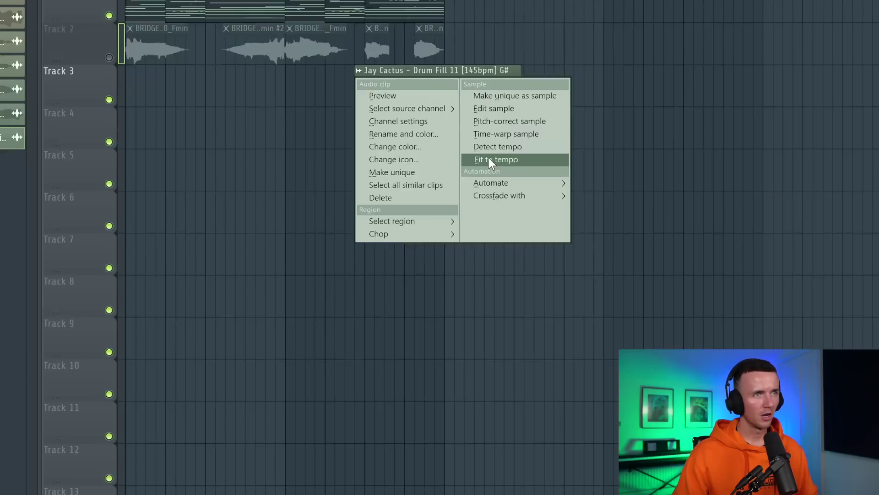
{"action": "left_click", "coordinate": [488, 160]}
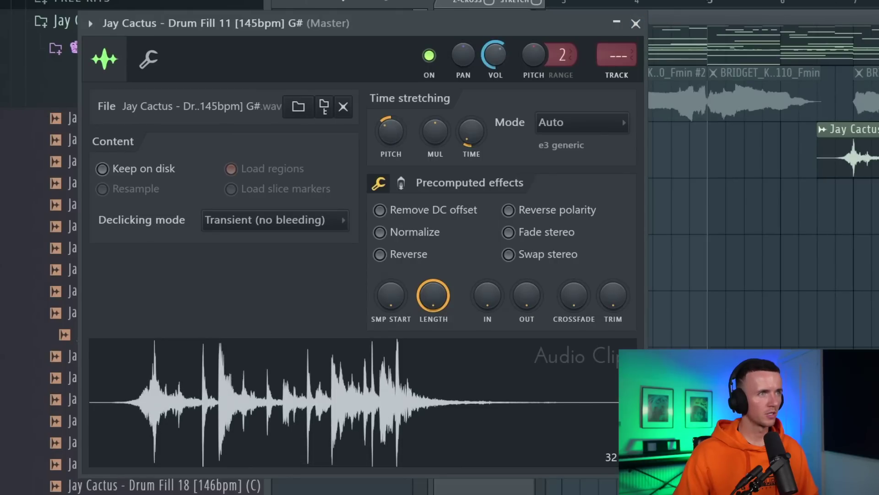
{"action": "left_click", "coordinate": [636, 24]}
{"action": "scroll", "coordinate": [691, 267], "scroll_direction": "down", "scroll_amount": 3}
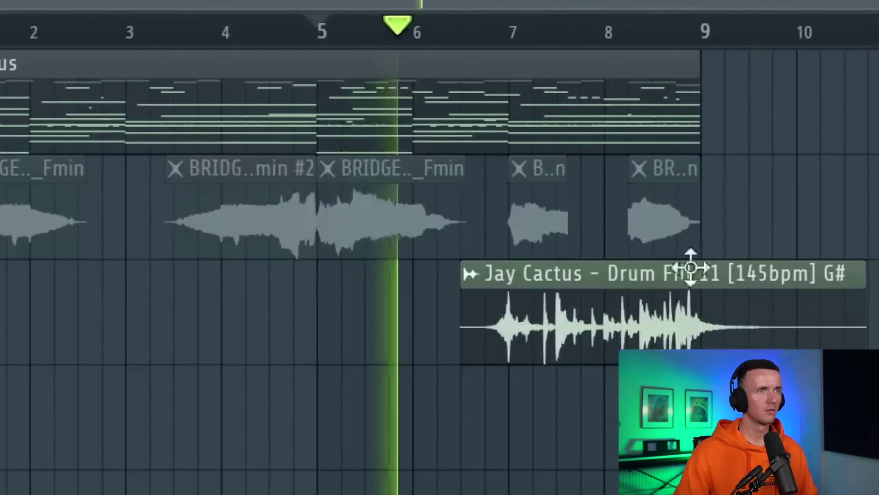
{"action": "key", "text": "ctrl+a"}
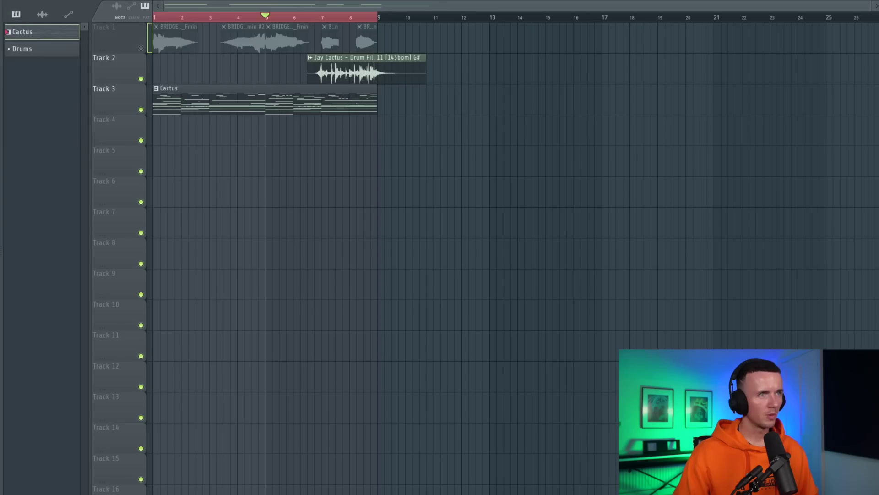
Split the Cactus pattern by channel into separate per-instrument playlist tracks
{"action": "left_click", "coordinate": [294, 1]}
{"action": "left_click", "coordinate": [359, 135]}
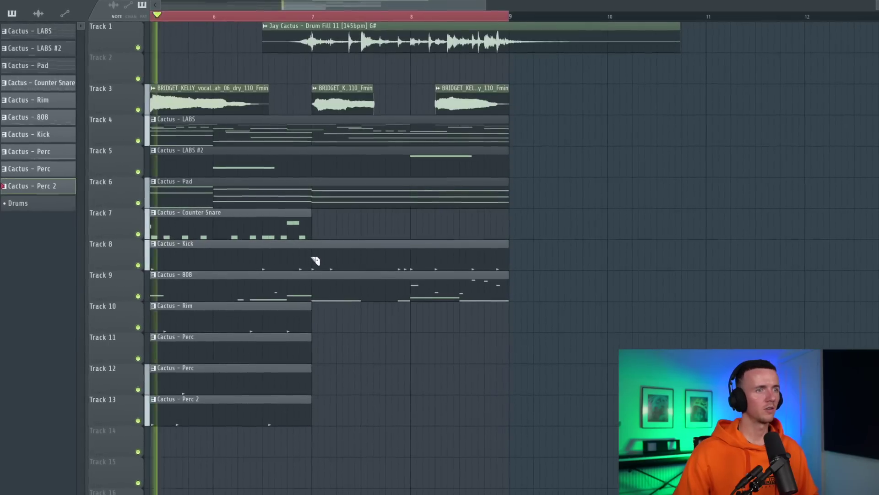
{"action": "scroll", "coordinate": [320, 370], "scroll_direction": "down", "scroll_amount": 5}
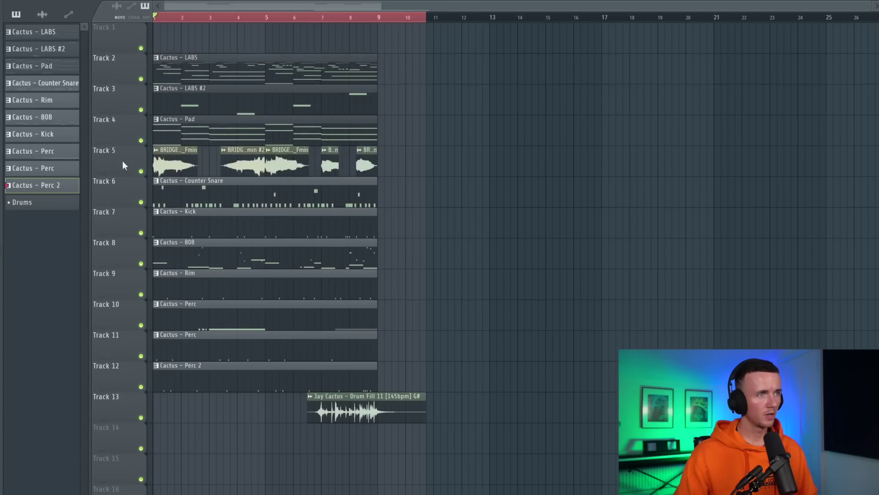
Select all playlist clips, play the arrangement from the start, and bring up the Mixer
{"action": "key", "text": "ctrl+a"}
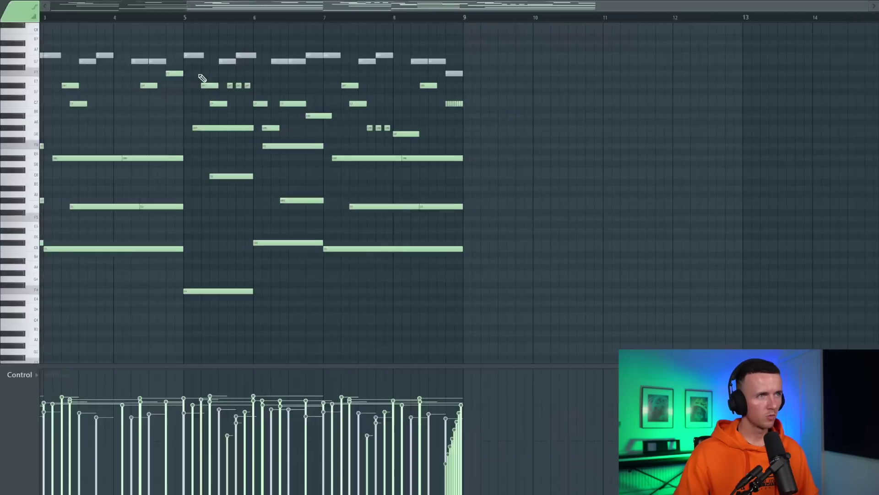
{"action": "scroll", "coordinate": [227, 106], "scroll_direction": "down", "scroll_amount": 3}
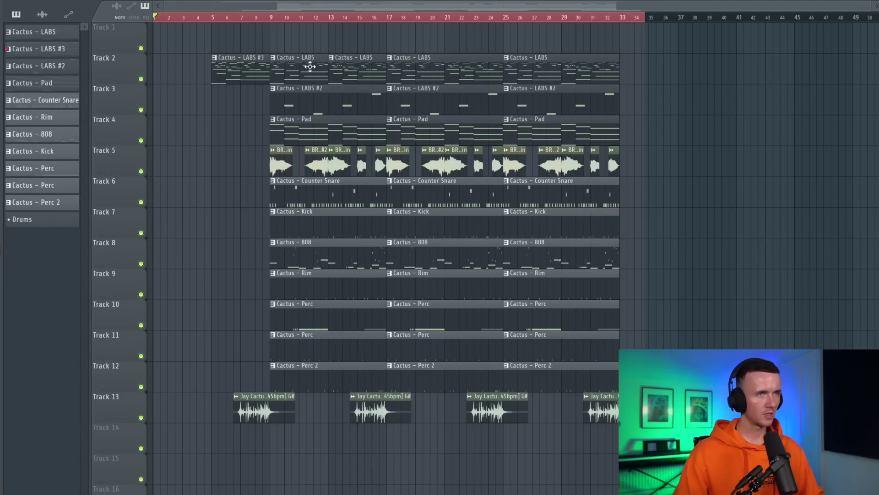
{"action": "key", "text": "space"}
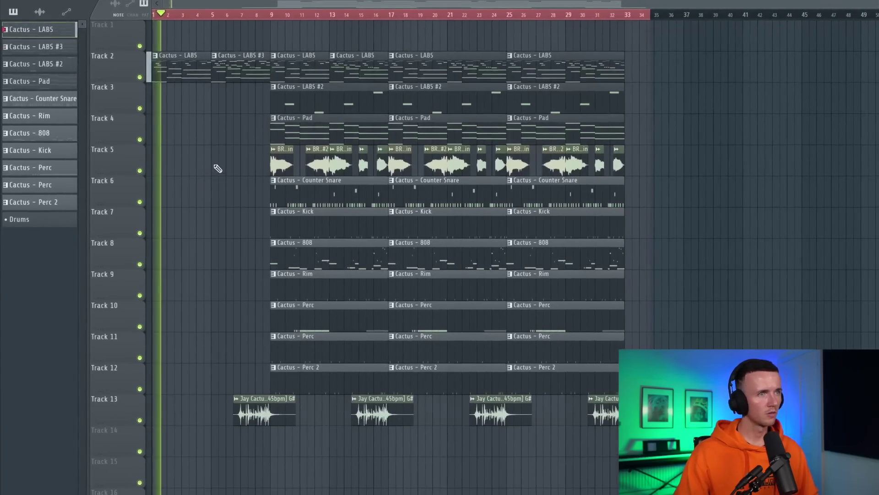
{"action": "key", "text": "F9"}
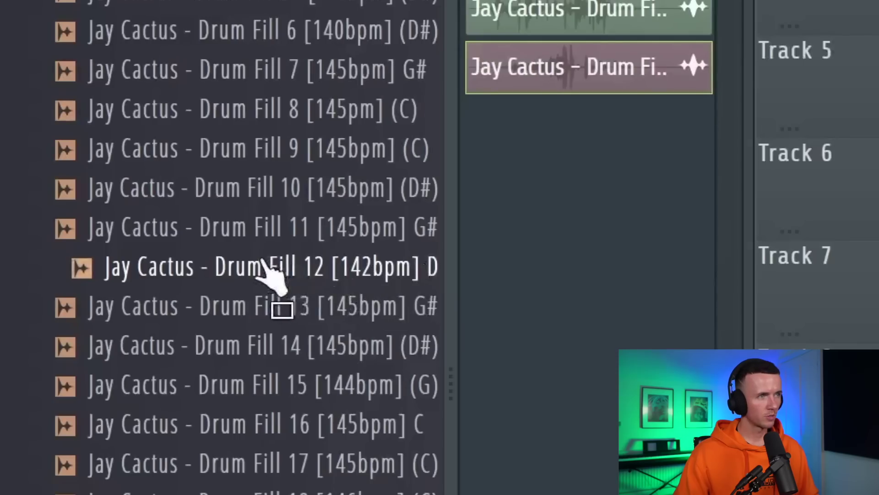
Drop Drum Fill 12 on Track 14 near bar 7 and choose to type in its BPM
{"action": "left_click_drag", "start_coordinate": [270, 274], "coordinate": [544, 342]}
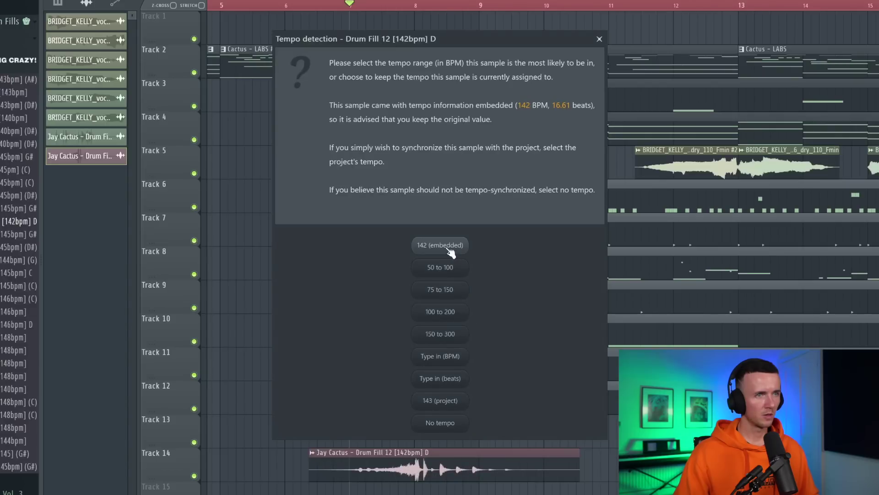
{"action": "left_click", "coordinate": [449, 357]}
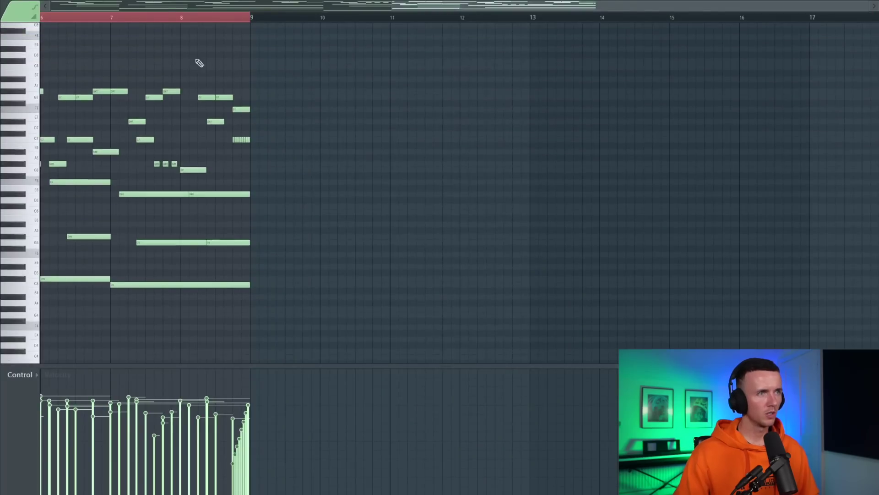
Play the melody, delete three short C7 notes and stretch the D#6 note to bar 9
{"action": "key", "text": "space"}
{"action": "scroll", "coordinate": [171, 144], "scroll_direction": "up", "scroll_amount": 4, "text": "ctrl"}
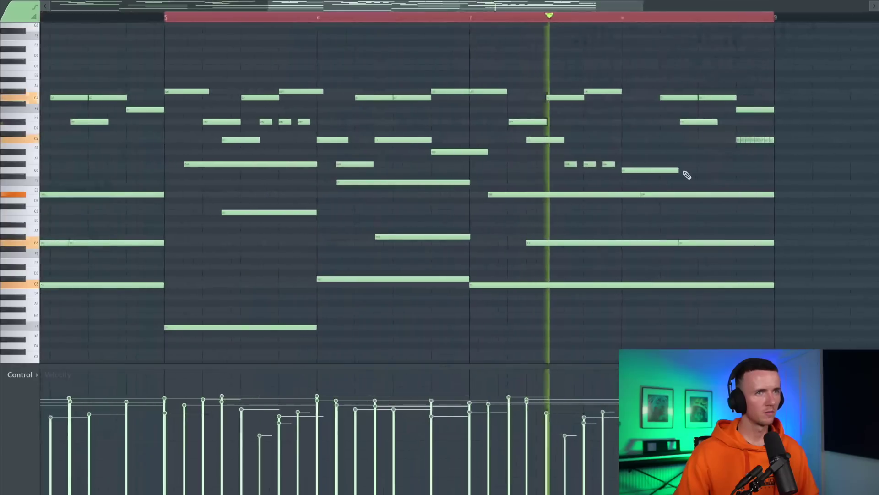
{"action": "right_click", "coordinate": [739, 140]}
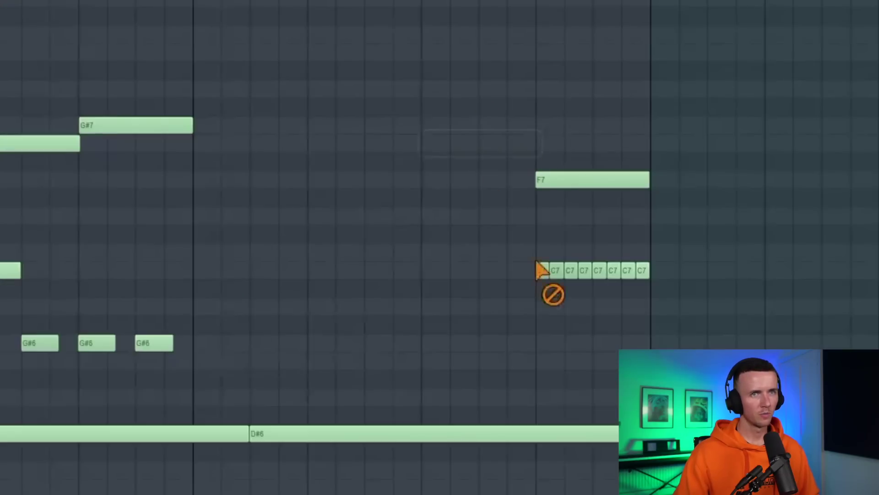
{"action": "right_click", "coordinate": [763, 140]}
{"action": "right_click", "coordinate": [769, 140]}
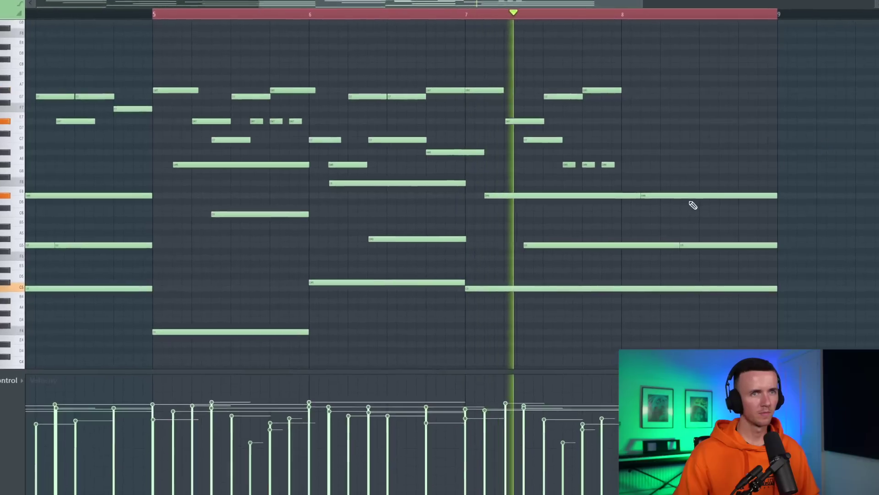
{"action": "right_click", "coordinate": [687, 197]}
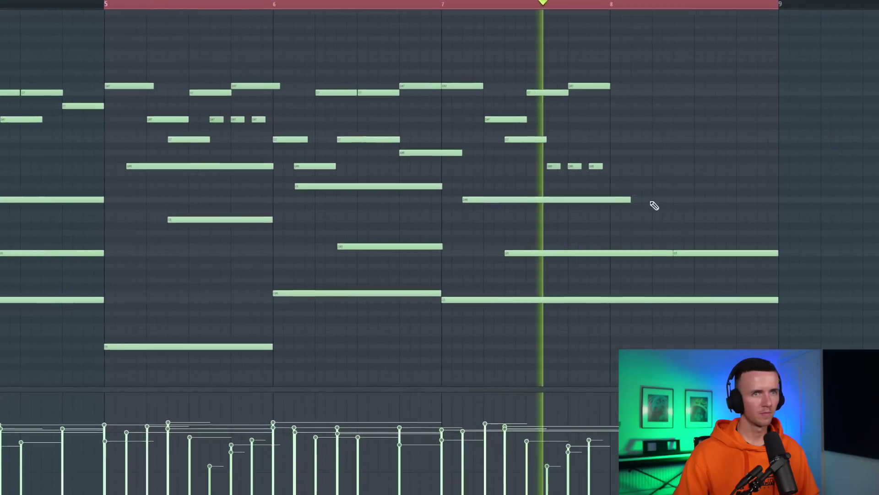
{"action": "left_click_drag", "start_coordinate": [641, 195], "coordinate": [777, 195]}
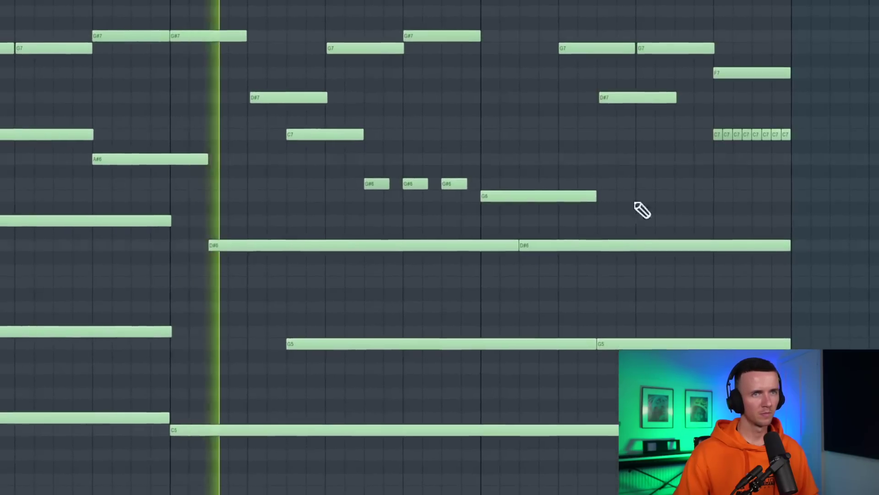
Erase the remaining closing high notes, including G7, F7 and the short C7s, before bar 9
{"action": "right_click", "coordinate": [641, 60]}
{"action": "right_click", "coordinate": [681, 103]}
{"action": "right_click", "coordinate": [687, 60]}
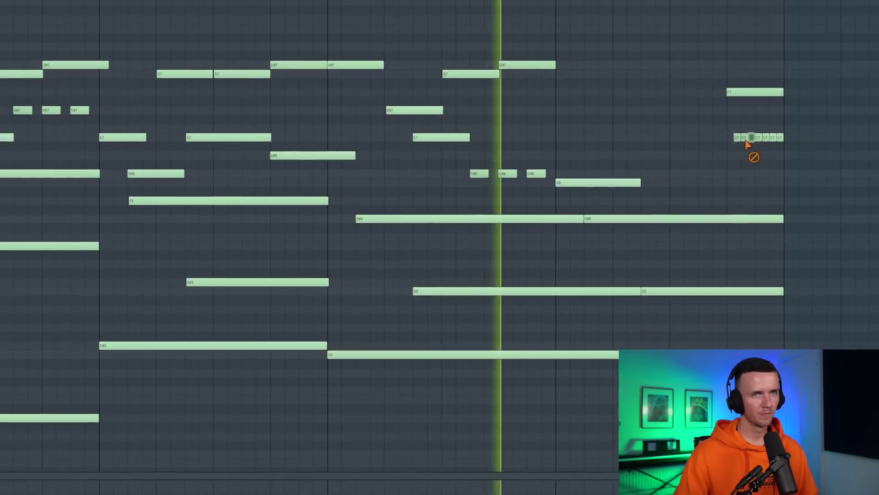
{"action": "right_click", "coordinate": [753, 136]}
{"action": "right_click", "coordinate": [753, 82]}
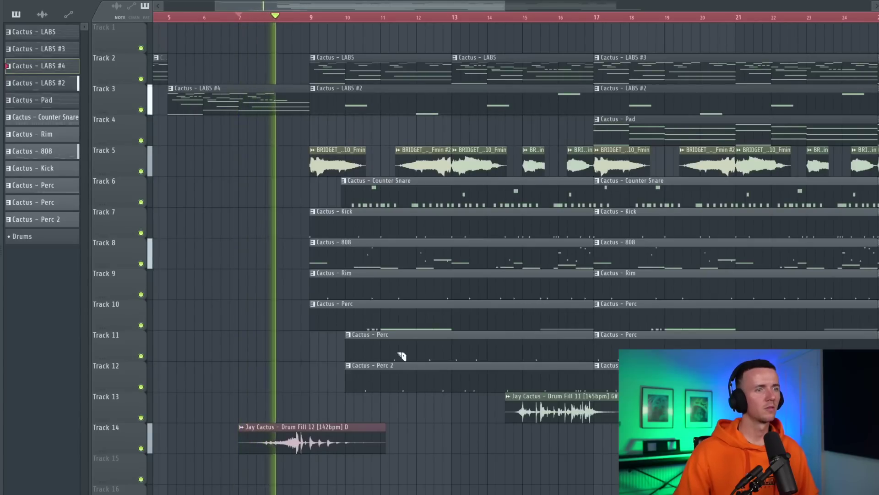
Scroll through the Playlist to review the drum clips around the section changes at bars 17 and 25
{"action": "scroll", "coordinate": [353, 321], "scroll_direction": "up", "scroll_amount": 3}
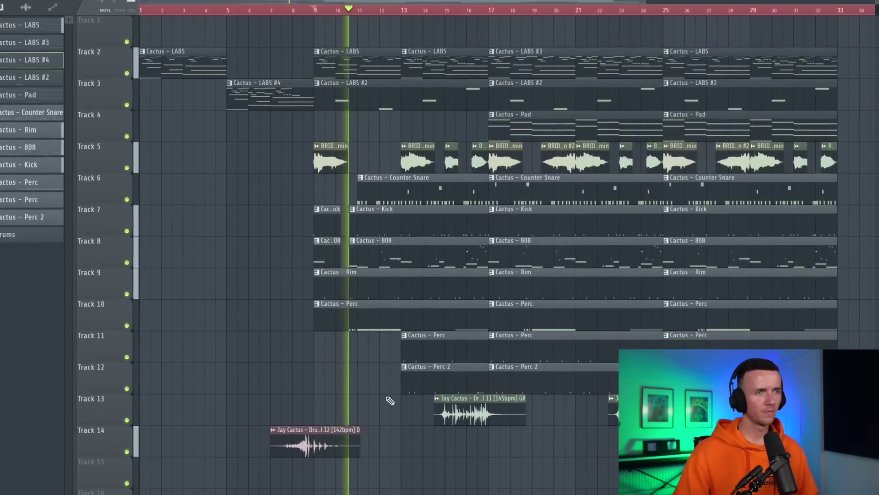
{"action": "scroll", "coordinate": [387, 400], "scroll_direction": "up", "scroll_amount": 3}
{"action": "scroll", "coordinate": [378, 395], "scroll_direction": "down", "scroll_amount": 3}
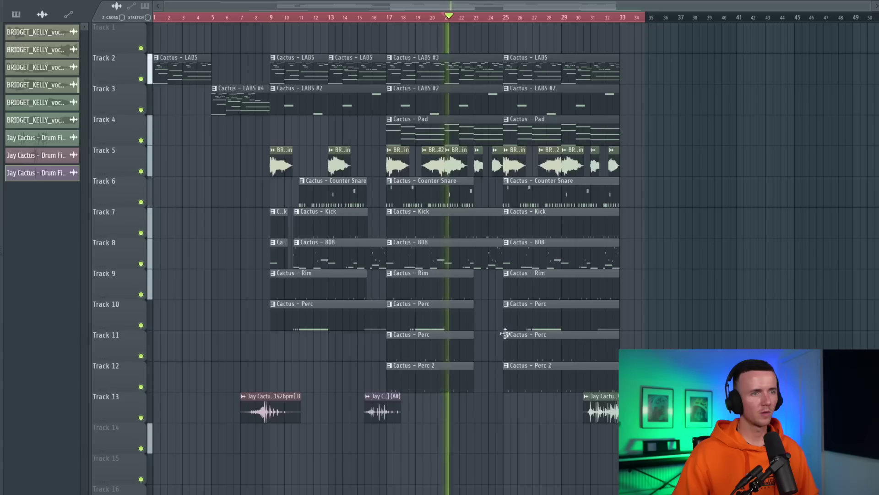
Delete the final high G7, D#7, C7 and F7 notes from the end of the melody
{"action": "scroll", "coordinate": [506, 304], "scroll_direction": "up", "scroll_amount": 3}
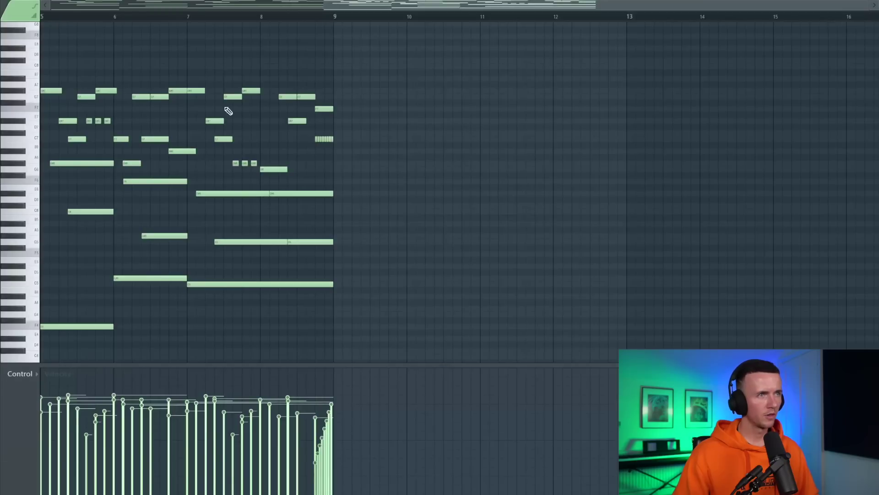
{"action": "scroll", "coordinate": [191, 130], "scroll_direction": "up", "scroll_amount": 2}
{"action": "scroll", "coordinate": [426, 148], "scroll_direction": "up", "scroll_amount": 3}
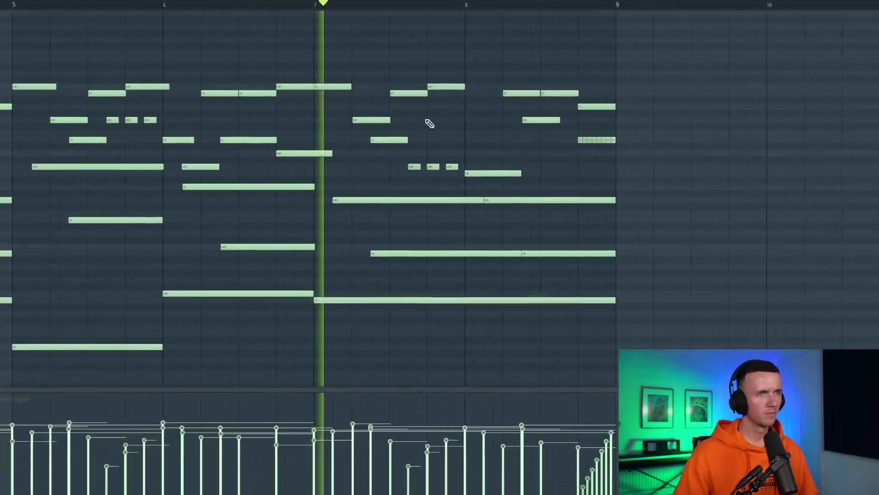
{"action": "right_click", "coordinate": [524, 91]}
{"action": "right_click", "coordinate": [545, 119]}
{"action": "right_click", "coordinate": [563, 91]}
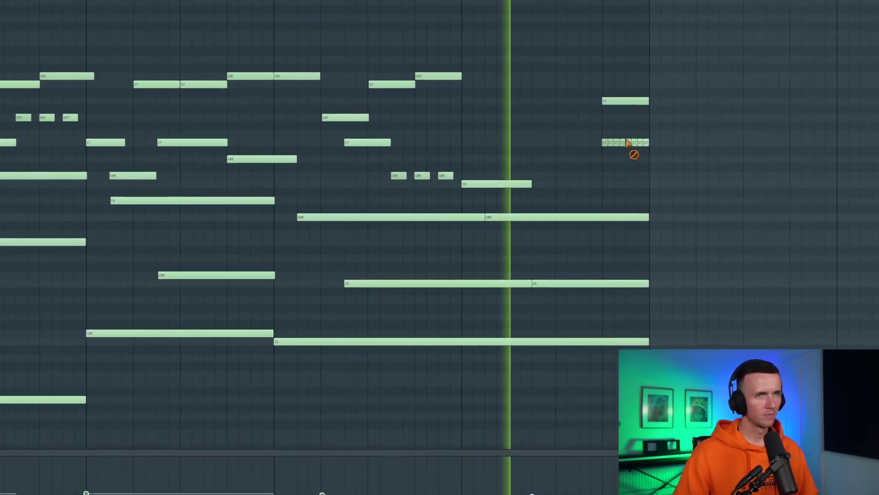
{"action": "right_click", "coordinate": [604, 140]}
{"action": "right_click", "coordinate": [639, 99]}
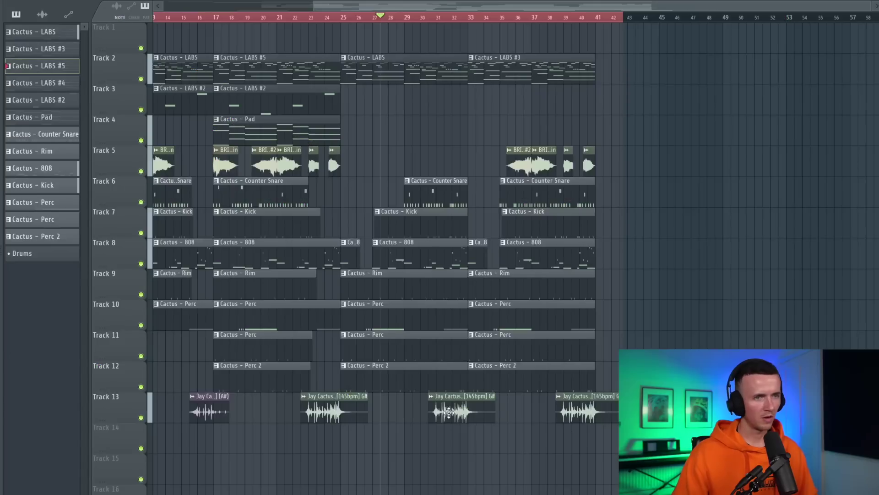
Select the bridge vocal clips on Track 5 for the LittleAlterBoy Mix level automation
{"action": "scroll", "coordinate": [477, 211], "scroll_direction": "down", "scroll_amount": 2}
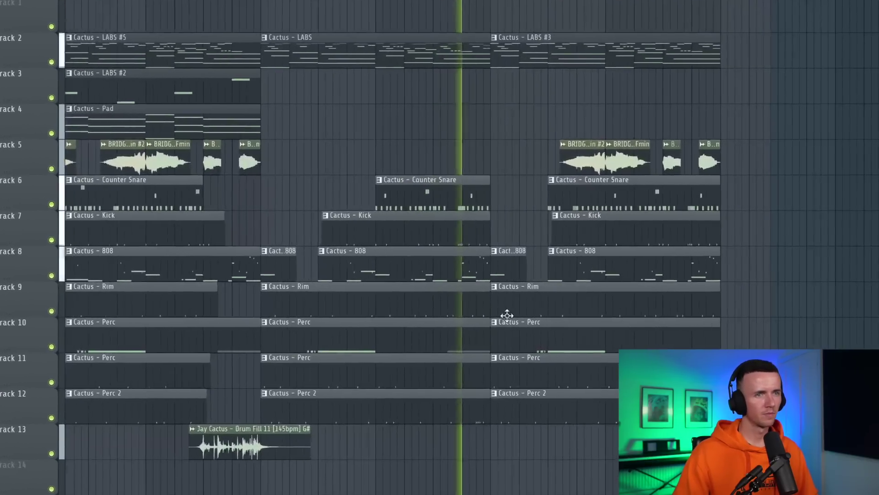
{"action": "scroll", "coordinate": [471, 246], "scroll_direction": "up", "scroll_amount": 3}
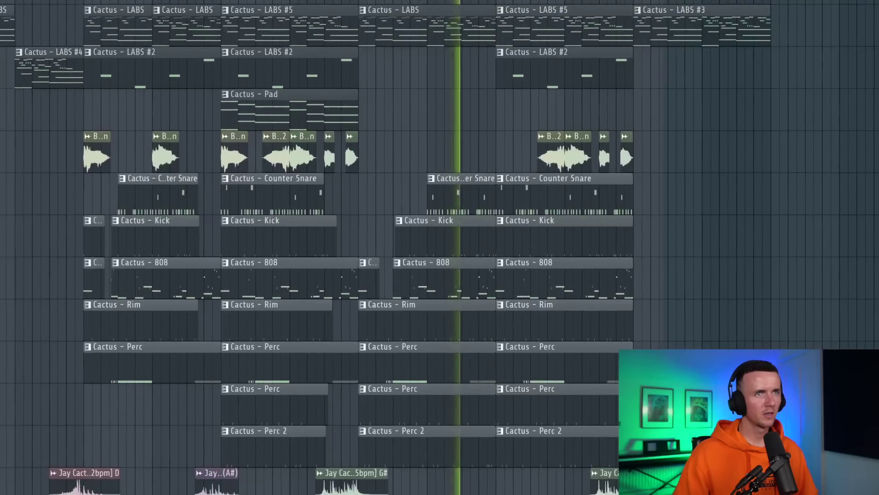
{"action": "scroll", "coordinate": [572, 128], "scroll_direction": "up", "scroll_amount": 2}
{"action": "scroll", "coordinate": [573, 161], "scroll_direction": "down", "scroll_amount": 3}
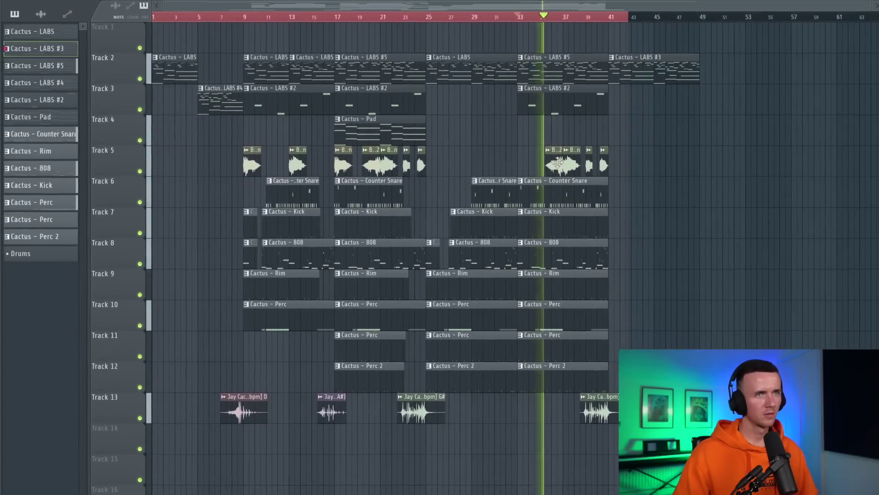
{"action": "left_click", "coordinate": [549, 167]}
{"action": "scroll", "coordinate": [549, 167], "scroll_direction": "up", "scroll_amount": 3}
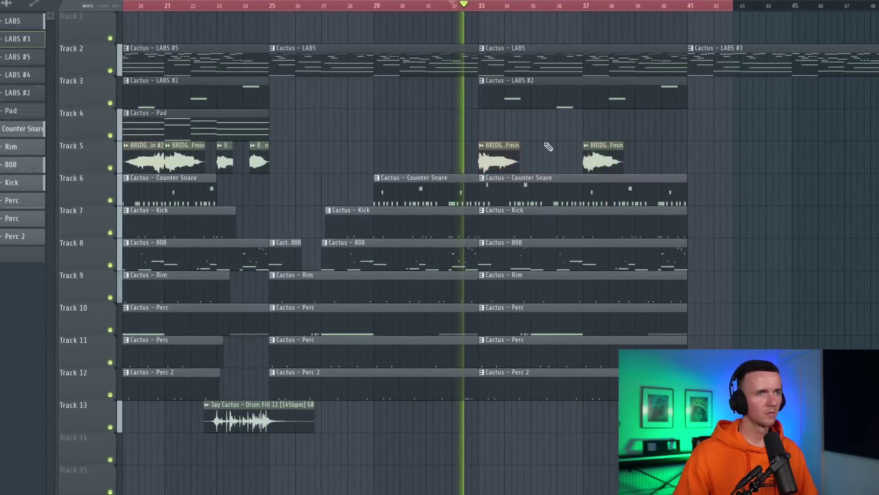
{"action": "scroll", "coordinate": [545, 137], "scroll_direction": "down", "scroll_amount": 3}
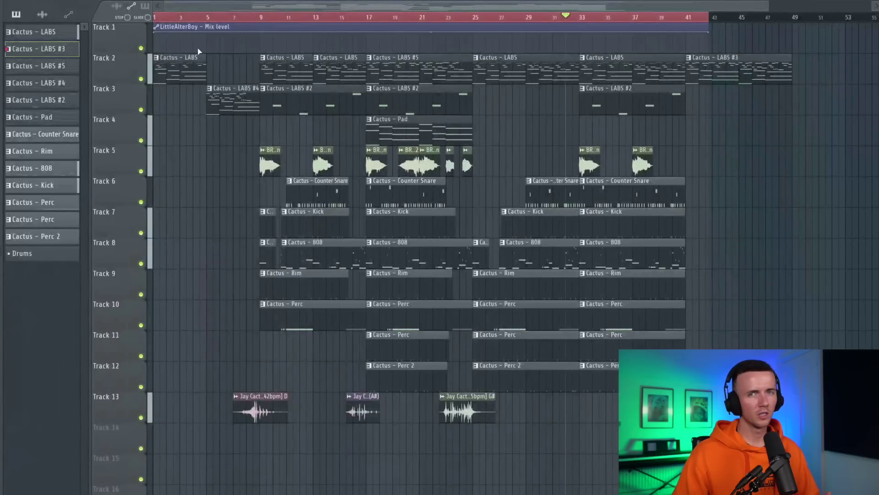
Lower the automation start point so Mix level ramps up to full, then open the clip's options
{"action": "left_click_drag", "start_coordinate": [197, 48], "coordinate": [198, 52]}
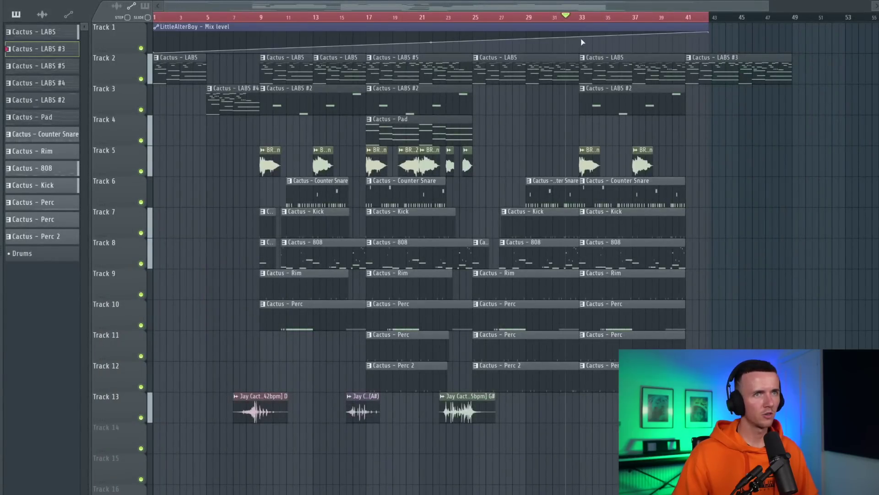
{"action": "right_click", "coordinate": [582, 42]}
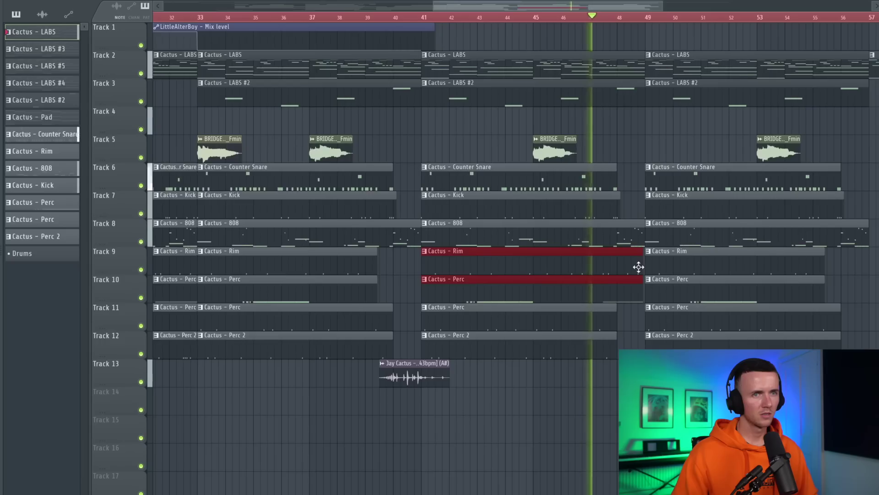
{"action": "scroll", "coordinate": [658, 219], "scroll_direction": "up", "scroll_amount": 3}
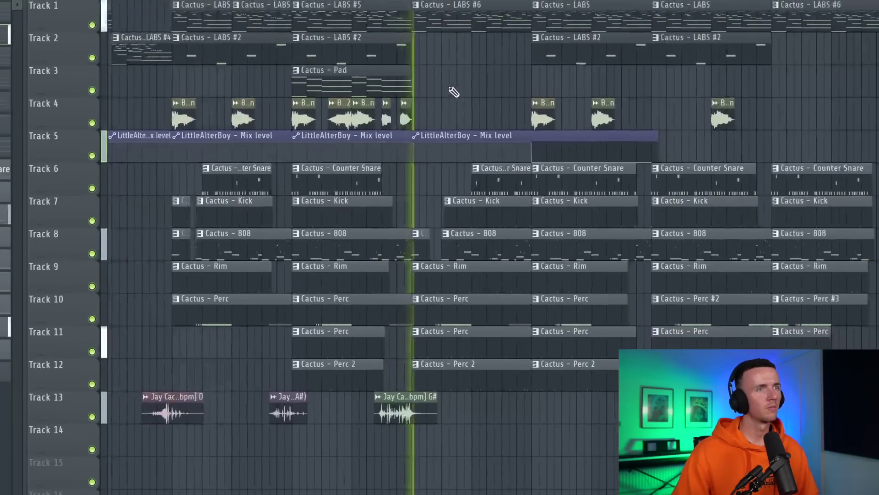
Open the Cactus LABS melody pattern in the Piano Roll
{"action": "double_click", "coordinate": [455, 22]}
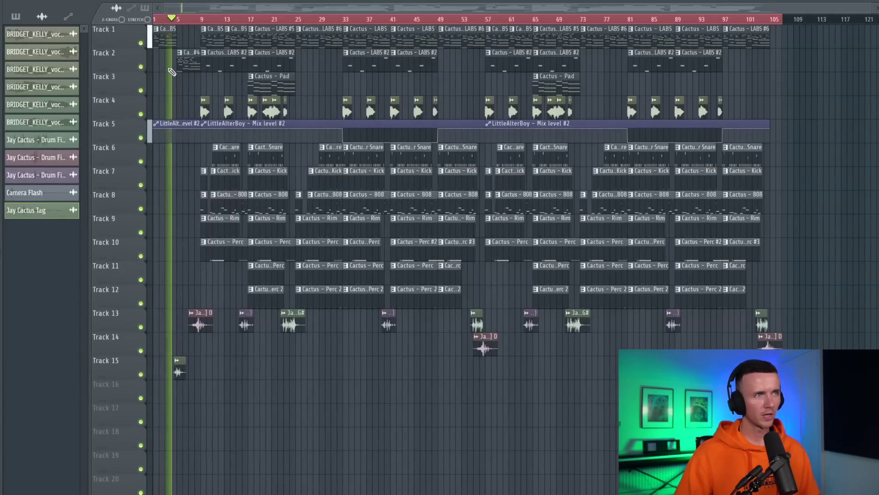
{"action": "scroll", "coordinate": [181, 89], "scroll_direction": "up", "scroll_amount": 4}
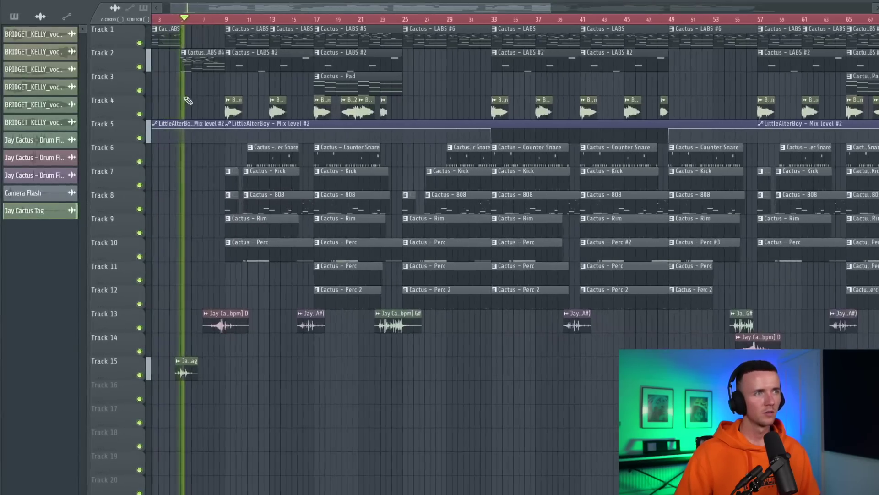
{"action": "scroll", "coordinate": [205, 396], "scroll_direction": "up", "scroll_amount": 4}
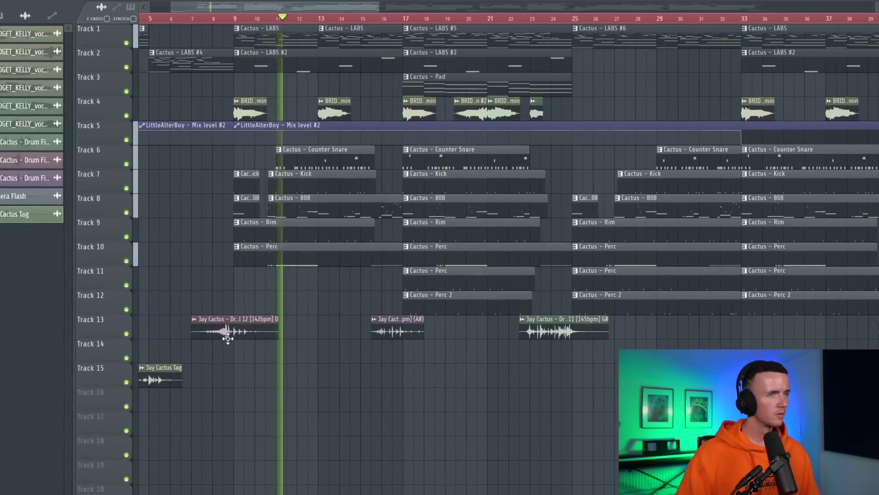
{"action": "scroll", "coordinate": [303, 205], "scroll_direction": "down", "scroll_amount": 2}
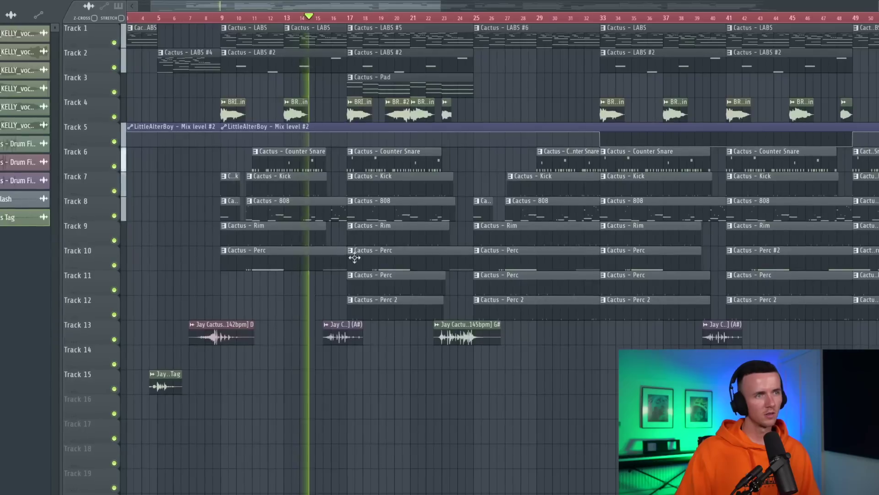
{"action": "scroll", "coordinate": [342, 332], "scroll_direction": "up", "scroll_amount": 2}
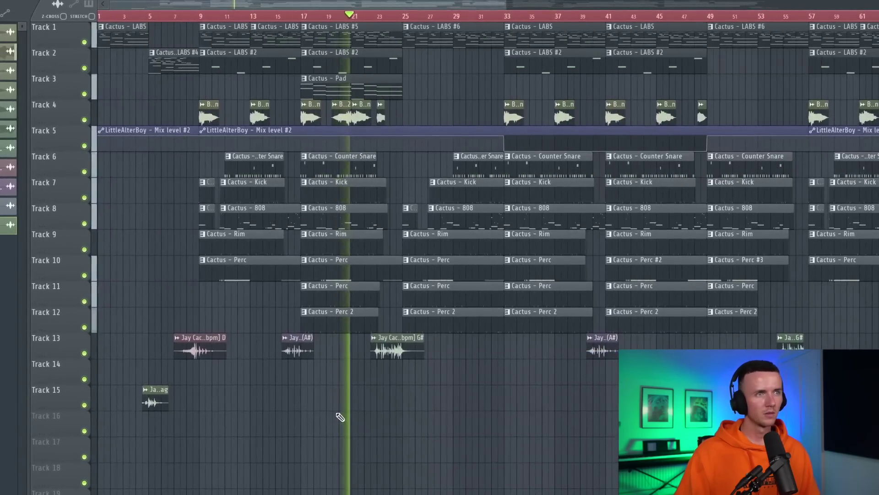
{"action": "scroll", "coordinate": [339, 418], "scroll_direction": "down", "scroll_amount": 2}
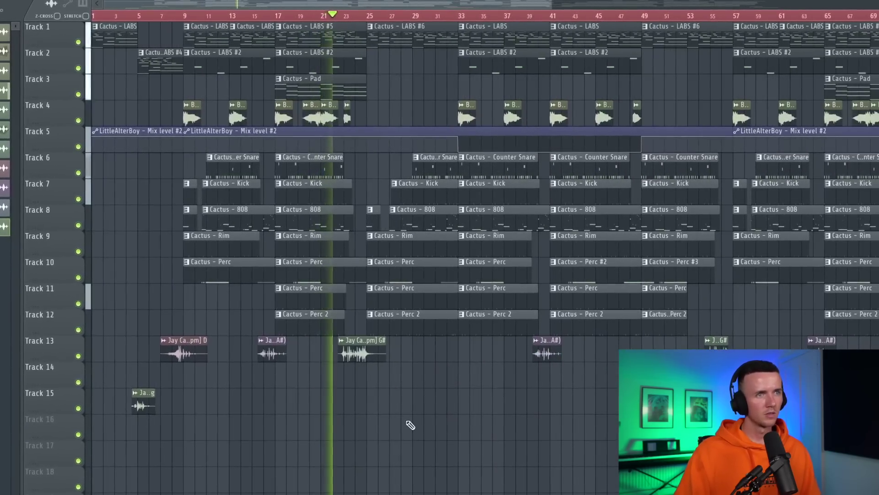
{"action": "scroll", "coordinate": [402, 422], "scroll_direction": "up", "scroll_amount": 5}
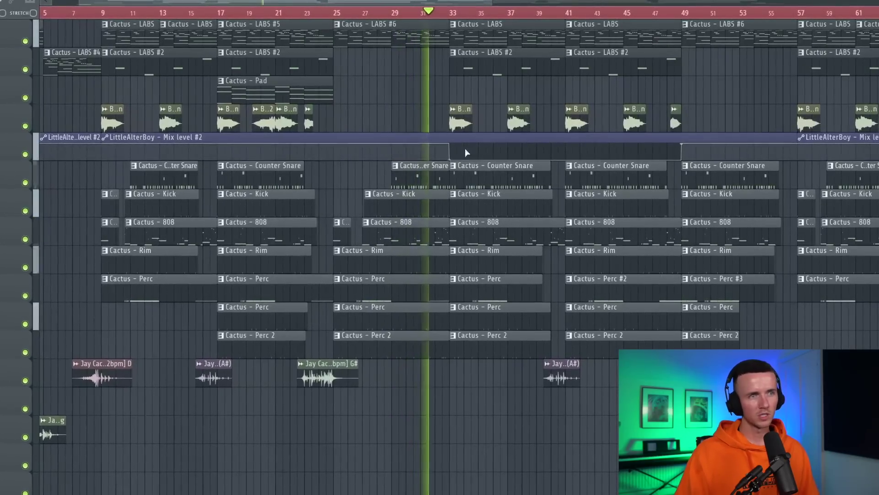
{"action": "scroll", "coordinate": [476, 156], "scroll_direction": "up", "scroll_amount": 3}
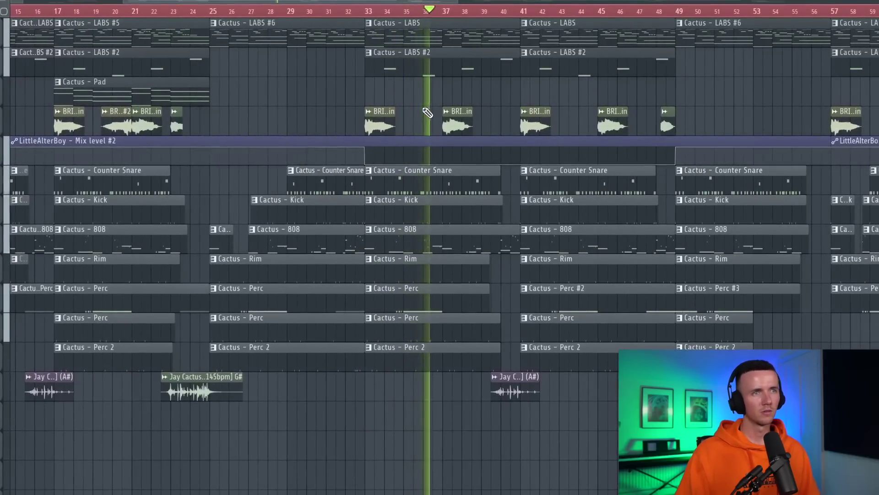
{"action": "scroll", "coordinate": [427, 113], "scroll_direction": "down", "scroll_amount": 2}
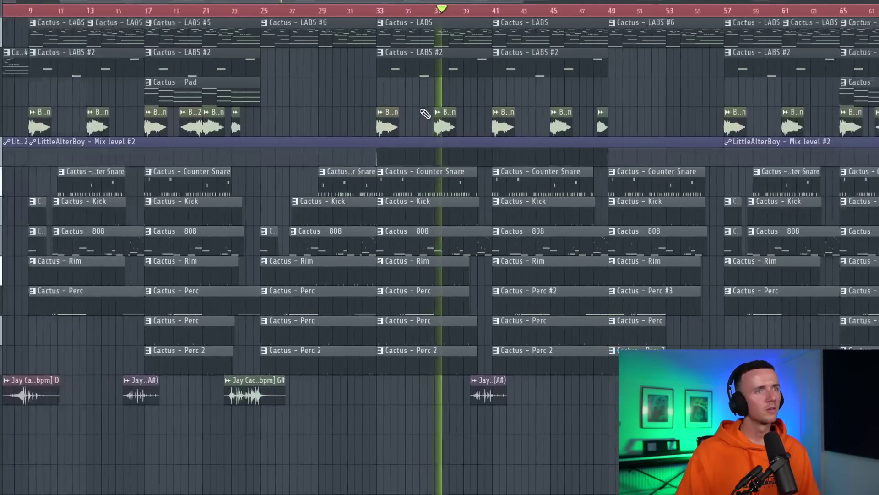
{"action": "scroll", "coordinate": [500, 316], "scroll_direction": "up", "scroll_amount": 3}
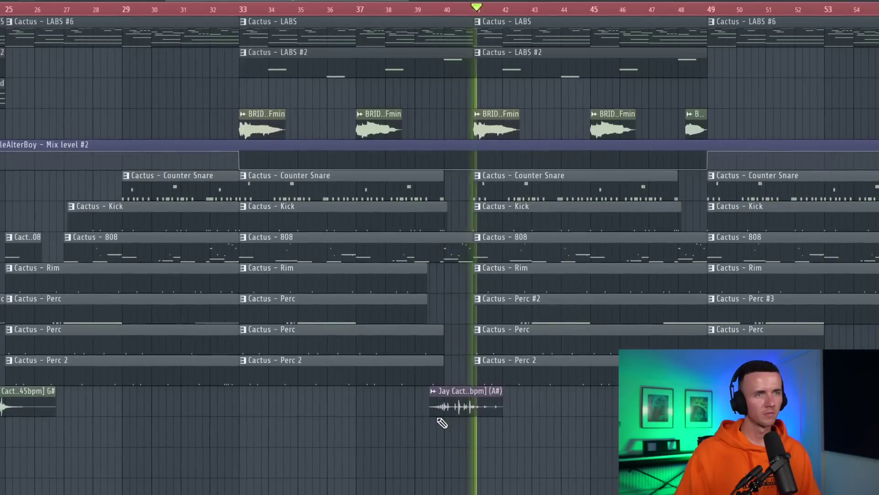
{"action": "scroll", "coordinate": [345, 445], "scroll_direction": "down", "scroll_amount": 2}
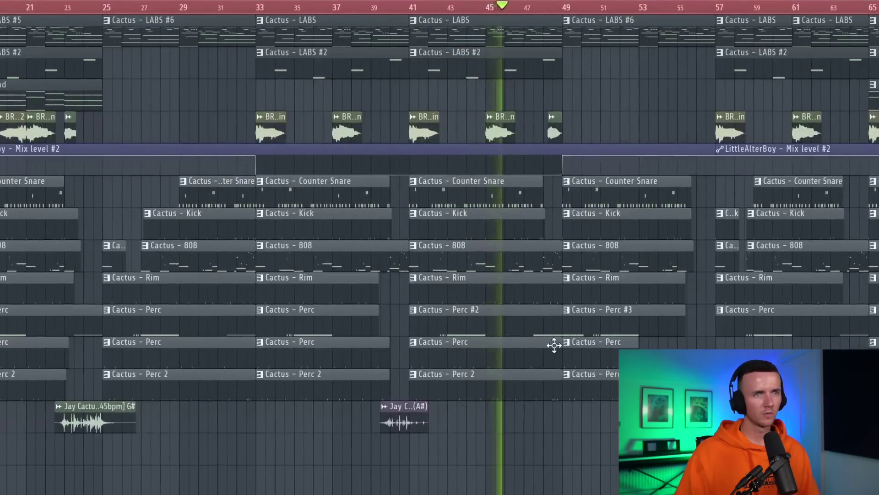
{"action": "scroll", "coordinate": [554, 345], "scroll_direction": "up", "scroll_amount": 2}
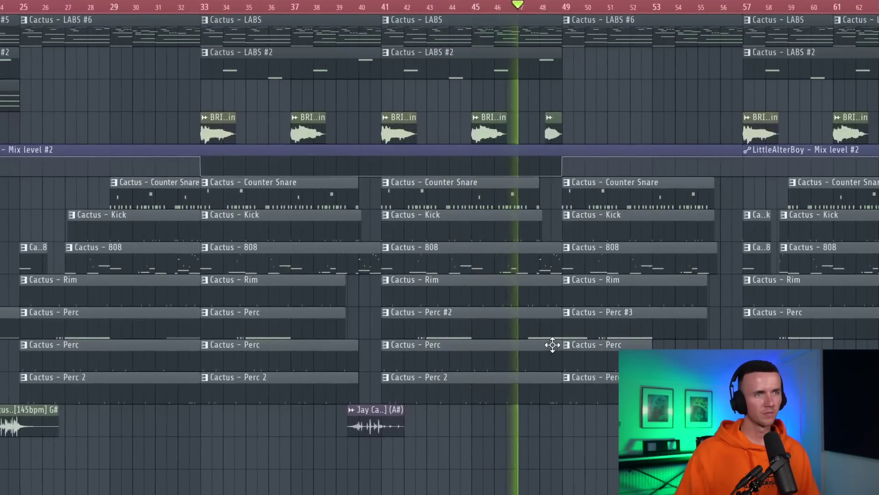
{"action": "scroll", "coordinate": [552, 343], "scroll_direction": "up", "scroll_amount": 6}
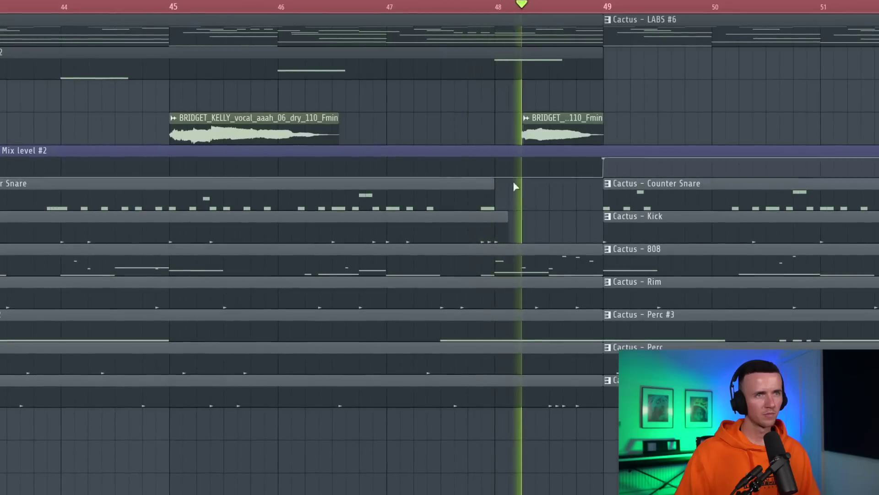
{"action": "left_click_drag", "start_coordinate": [515, 182], "coordinate": [603, 220]}
Stretch the selected Counter Snare and Kick clips so they end exactly at bar 49
{"action": "left_click", "coordinate": [526, 260]}
{"action": "scroll", "coordinate": [504, 275], "scroll_direction": "down", "scroll_amount": 8}
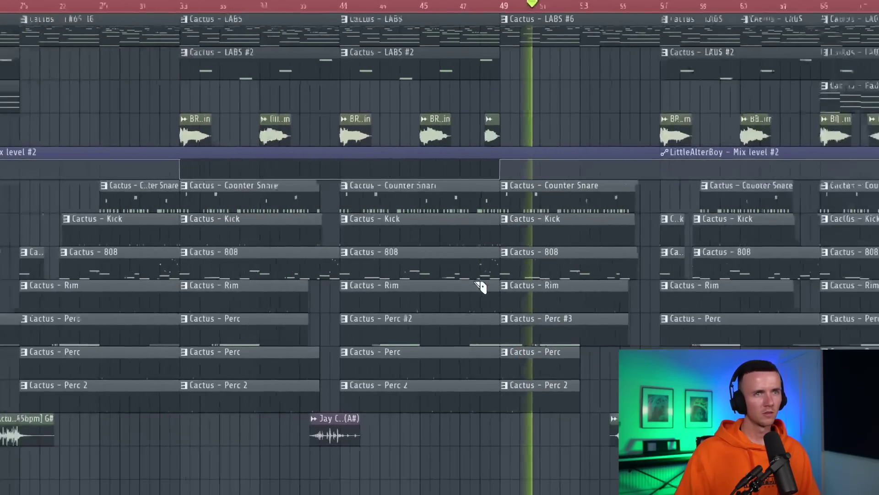
{"action": "scroll", "coordinate": [556, 435], "scroll_direction": "up", "scroll_amount": 6}
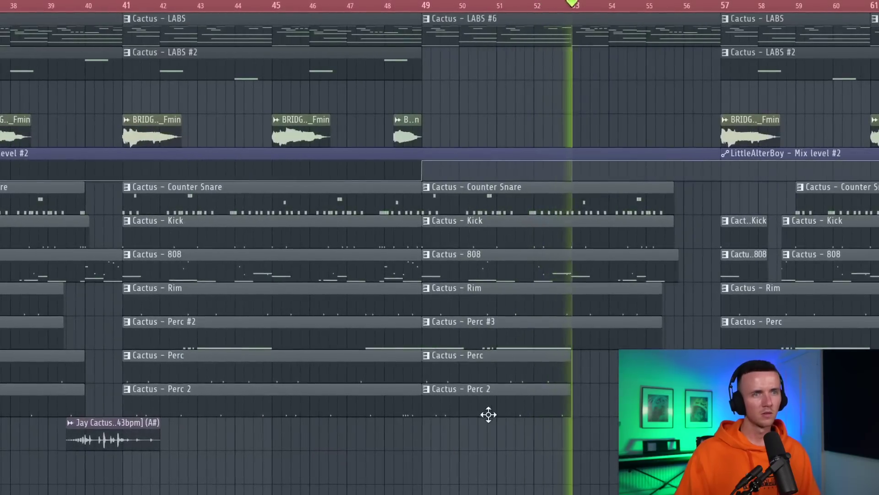
{"action": "scroll", "coordinate": [487, 414], "scroll_direction": "down", "scroll_amount": 8}
{"action": "scroll", "coordinate": [500, 320], "scroll_direction": "up", "scroll_amount": 4}
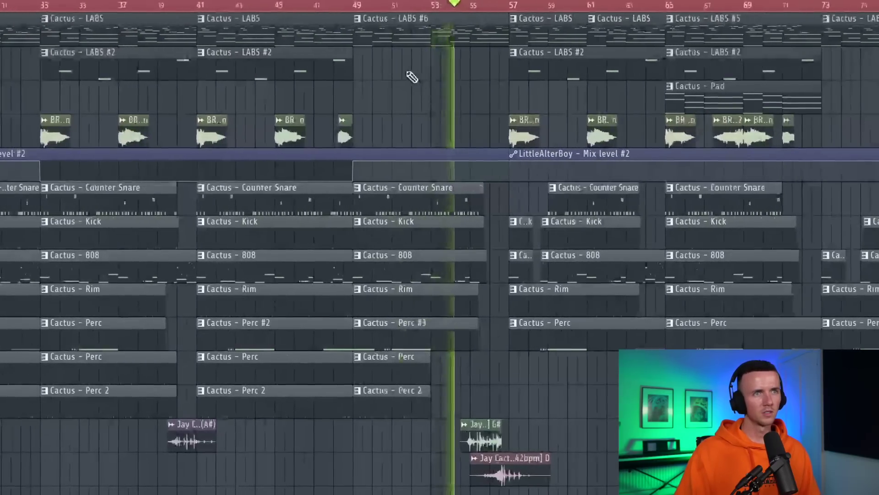
{"action": "scroll", "coordinate": [509, 413], "scroll_direction": "up", "scroll_amount": 3}
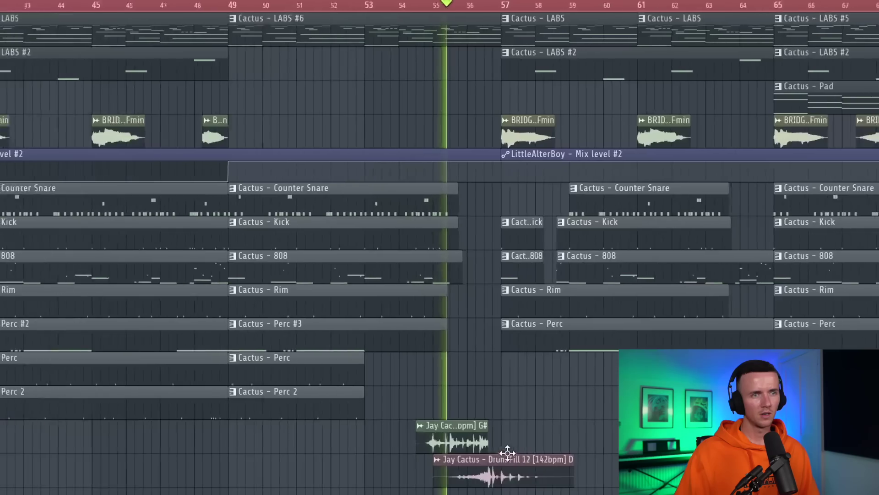